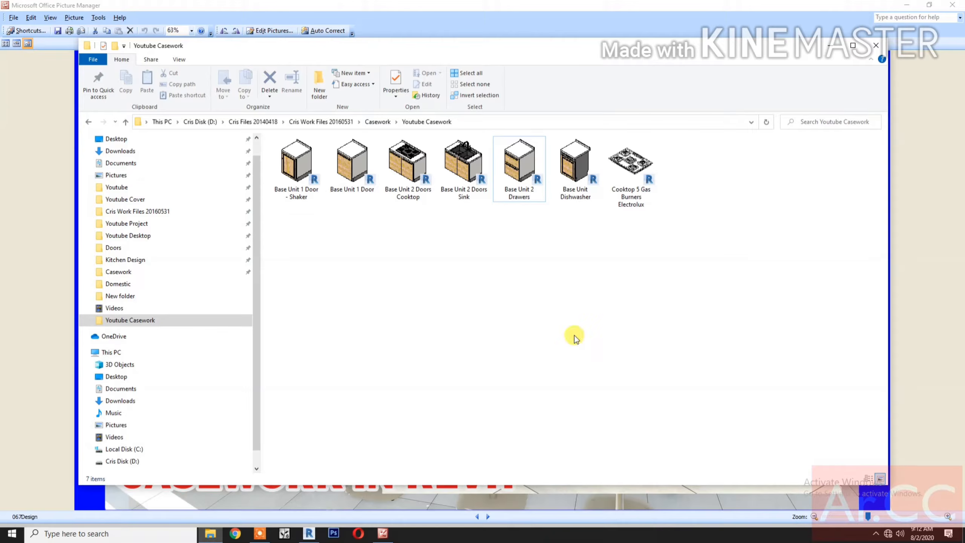
Make a copy of the Base Unit 2 Drawers family file in the Youtube Casework folder
left_click(520, 193)
right_click(518, 194)
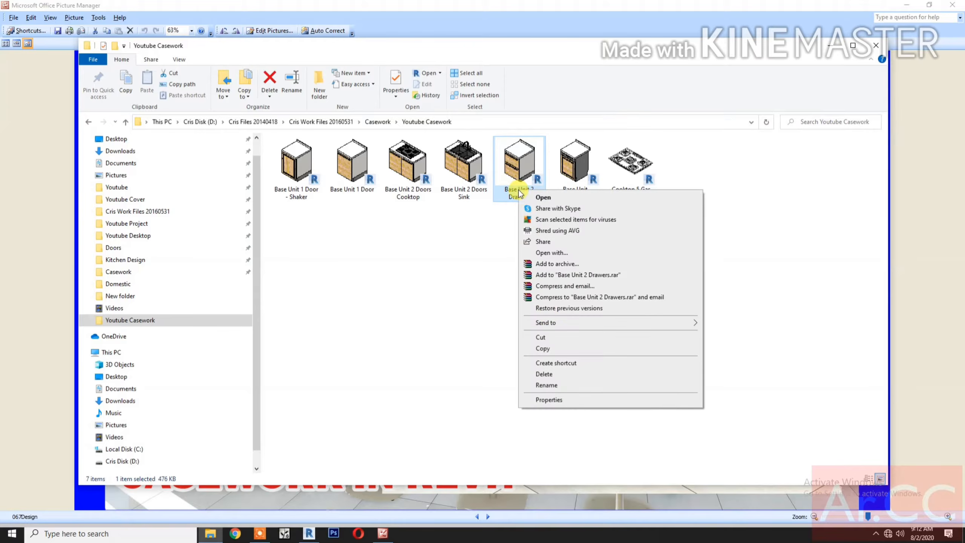
left_click(542, 350)
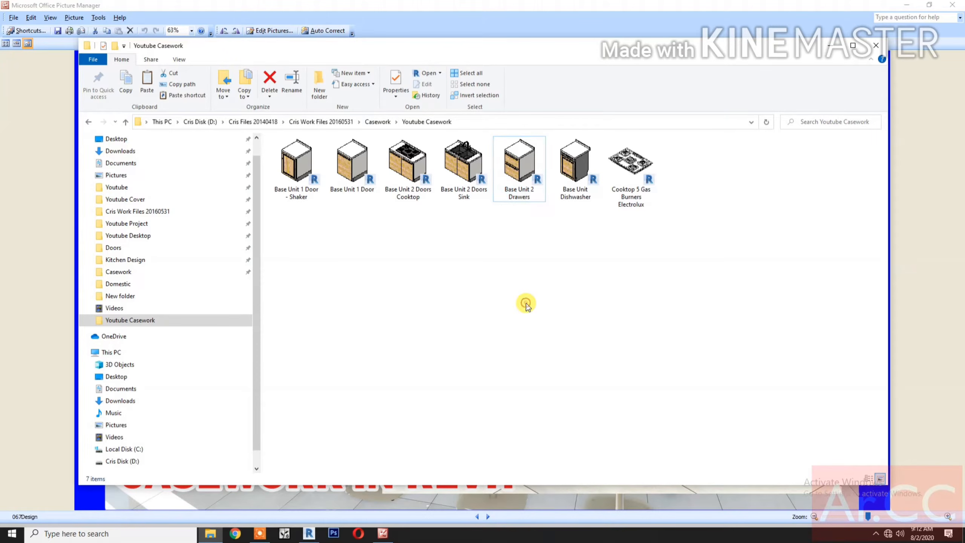
right_click(525, 304)
left_click(553, 373)
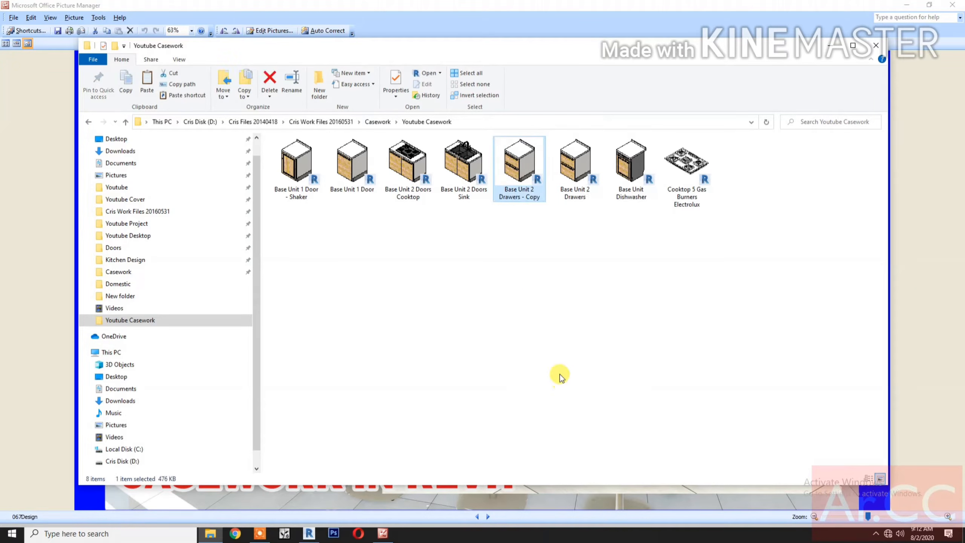
Rename the copied drawer unit file as Base Unit 2 Drawers Cooktop
left_click(533, 192)
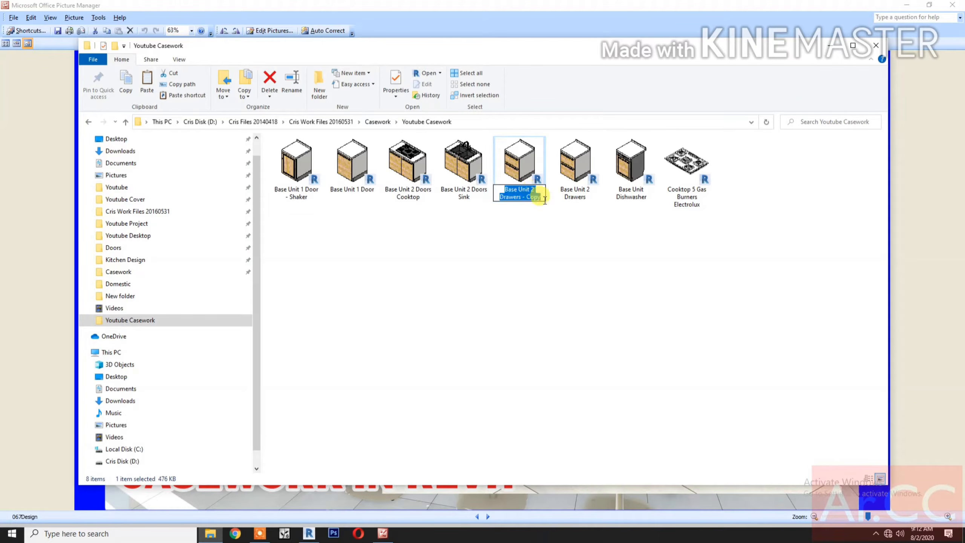
left_click(543, 197)
key("BackSpace")
key("BackSpace")
key("BackSpace")
key("BackSpace")
key("BackSpace")
key("BackSpace")
key("BackSpace")
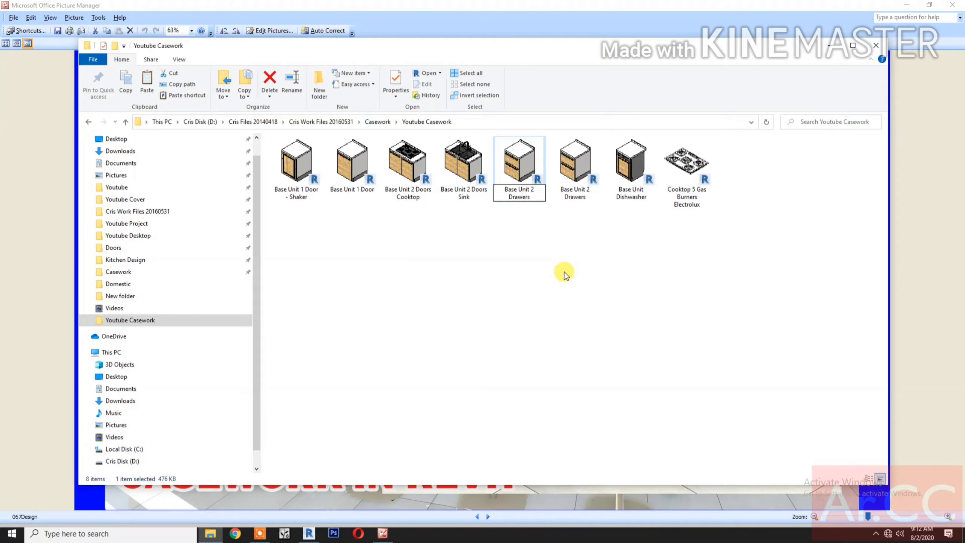
type("Cooktop")
left_click(578, 310)
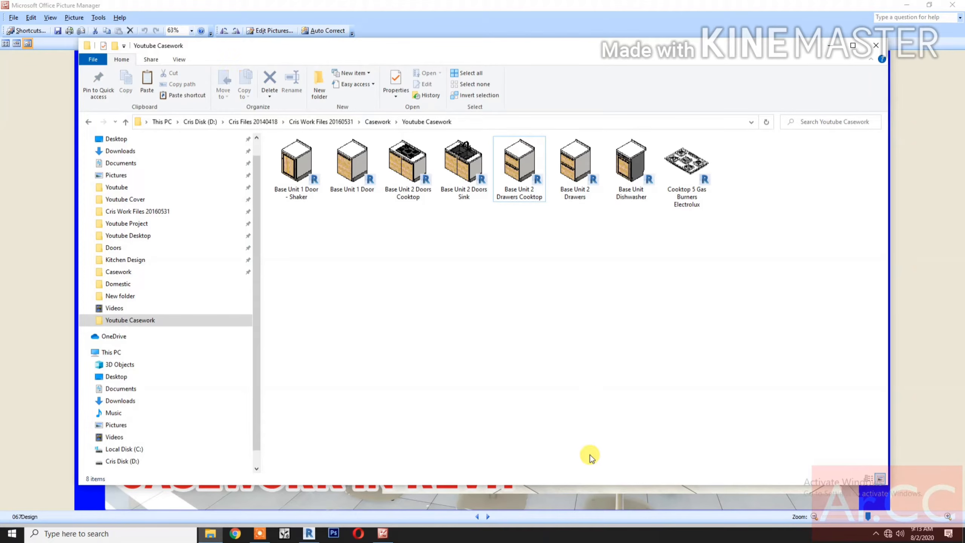
Open the Base Unit 2 Drawers Cooktop family in Revit and display its Ref. Level floor plan
left_click(519, 164)
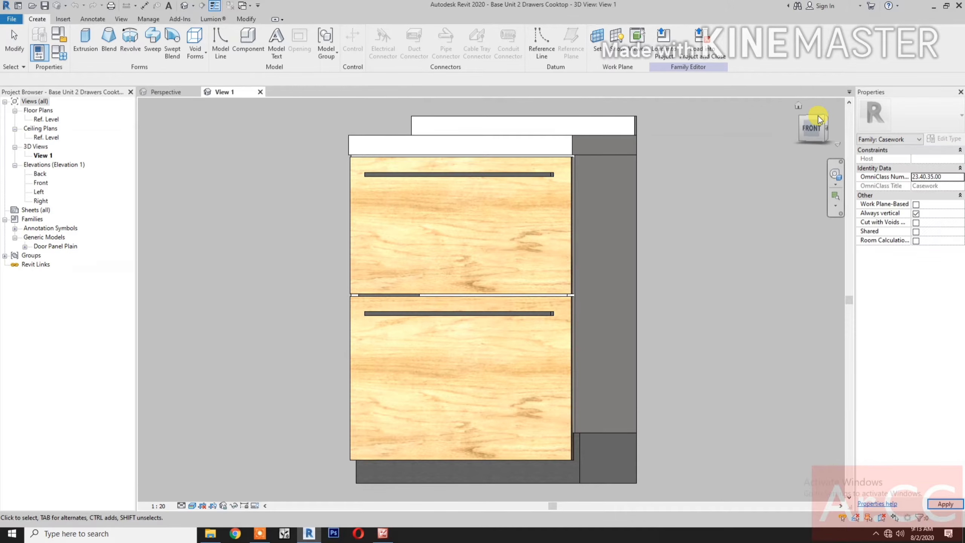
left_click(822, 118)
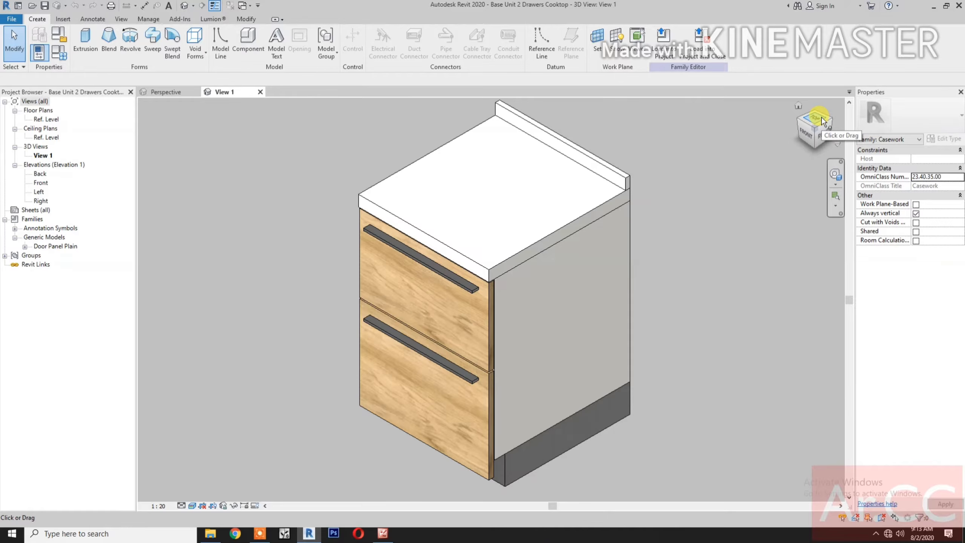
double_click(46, 120)
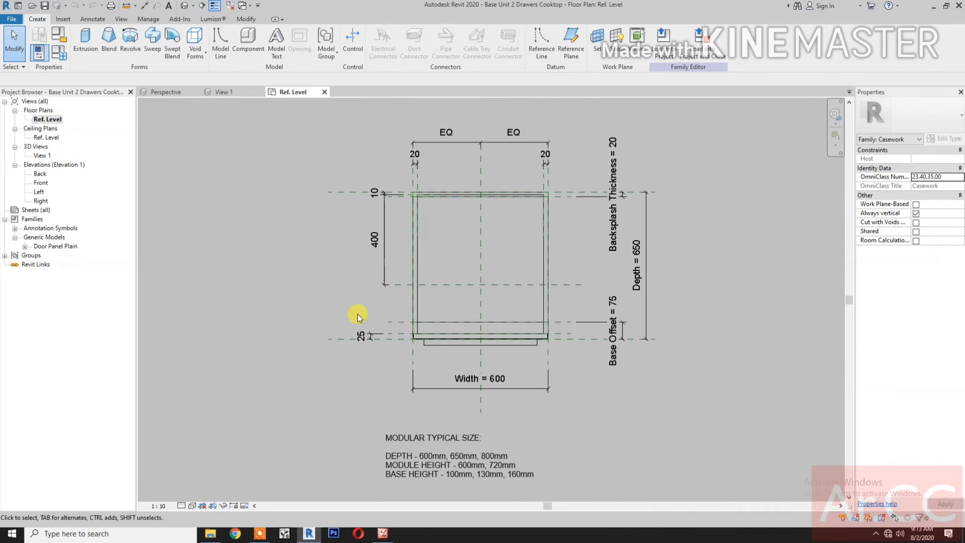
Delete the family types BU2D-W60-D65-H90-12 and BU2D-W60-D65-H90-24
left_click(65, 61)
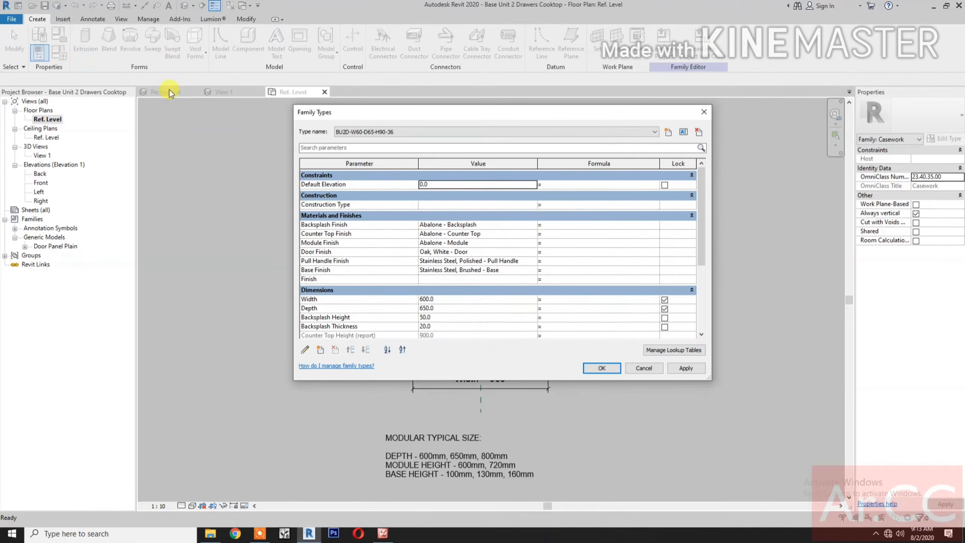
left_click(408, 133)
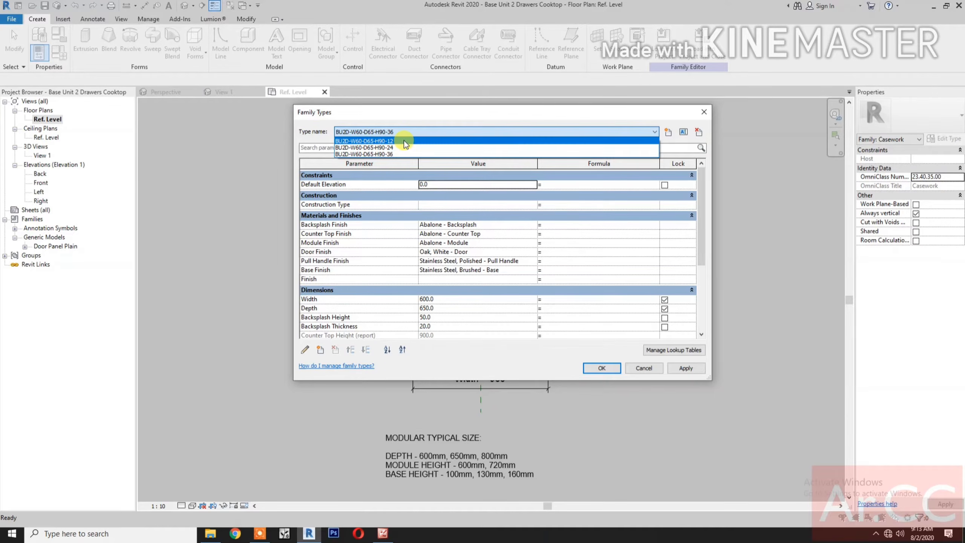
left_click(404, 140)
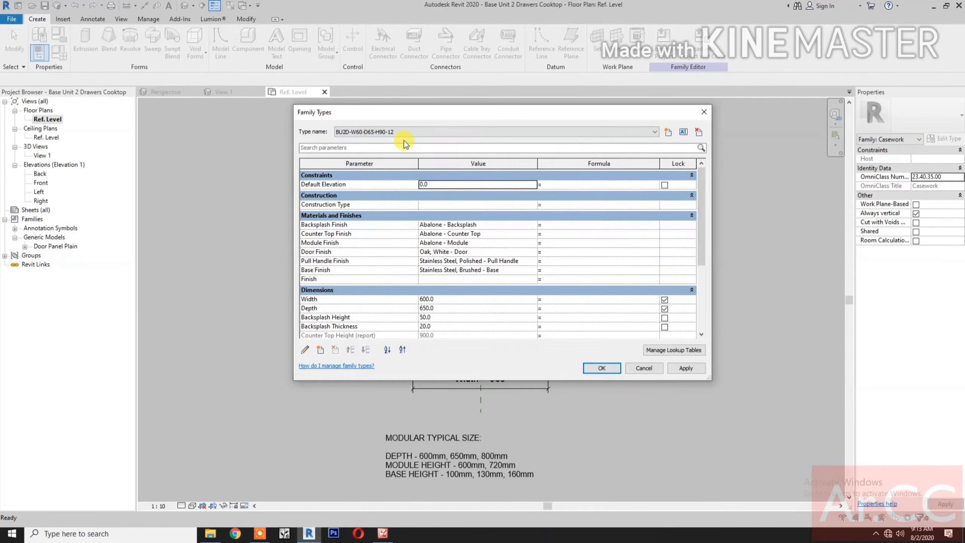
left_click(703, 132)
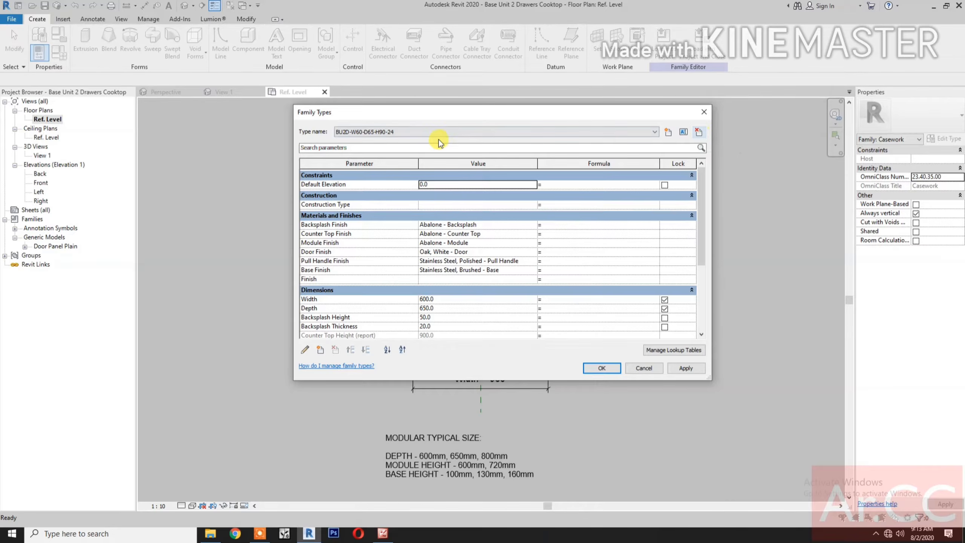
left_click(700, 134)
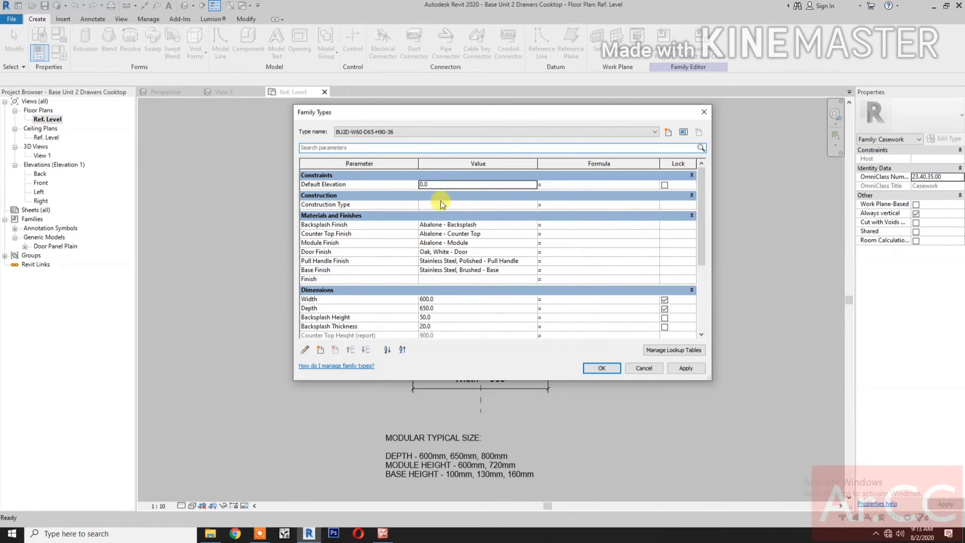
Rename the remaining family type as BU2D-W120-D65-H90-36 and set its Width to 1200
left_click(684, 132)
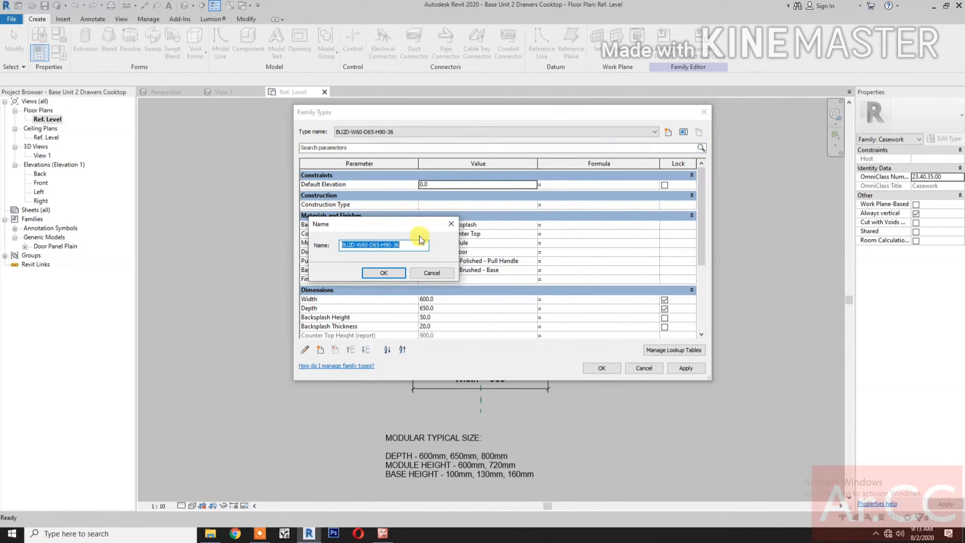
left_click(365, 245)
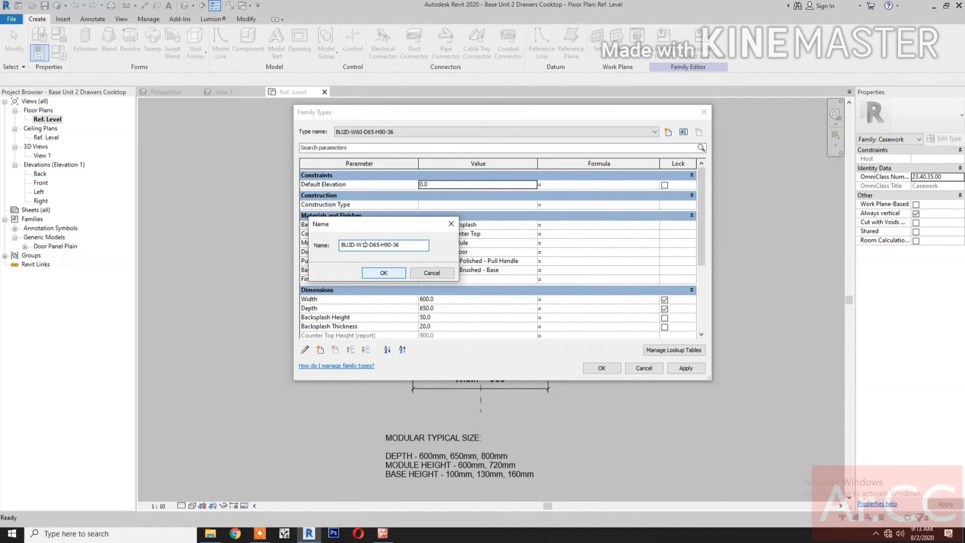
left_click(370, 273)
left_click(447, 301)
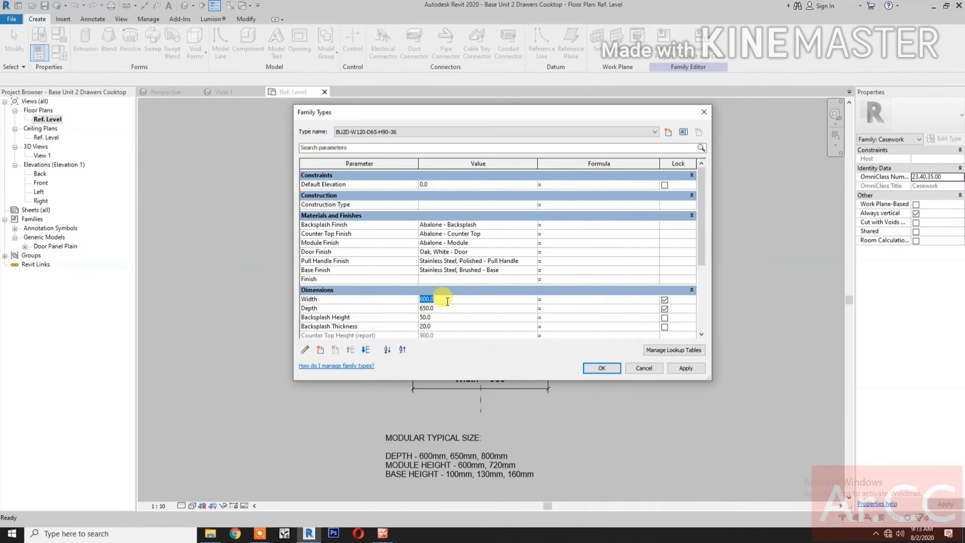
type("1200")
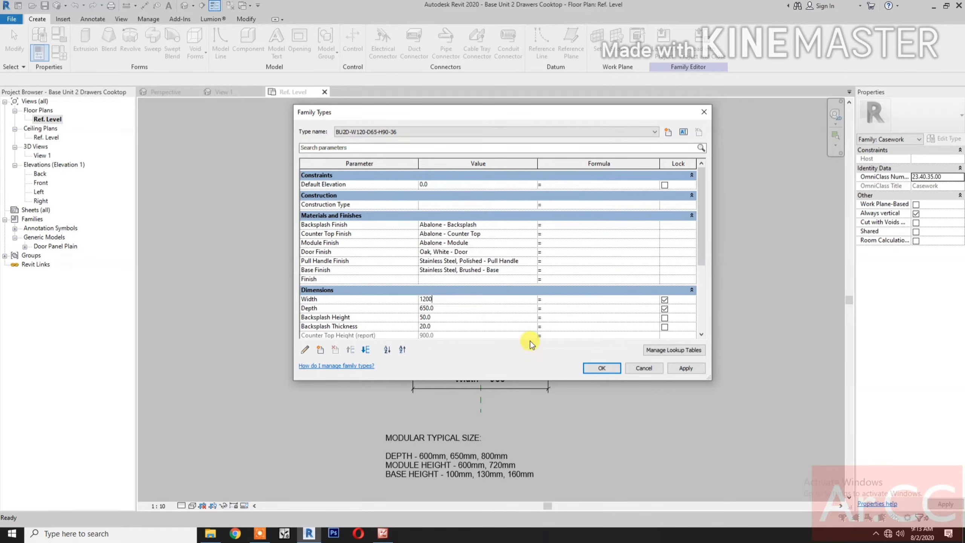
left_click(687, 368)
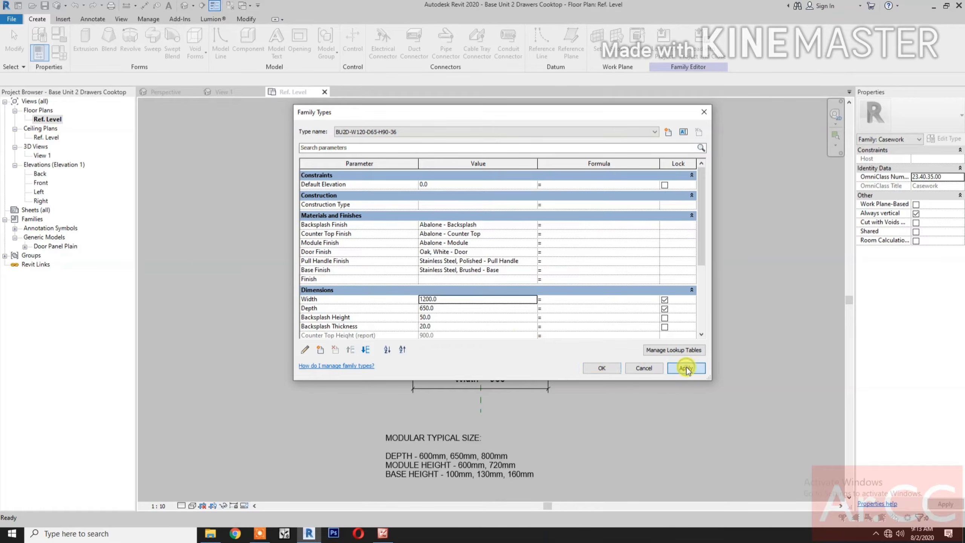
left_click(611, 369)
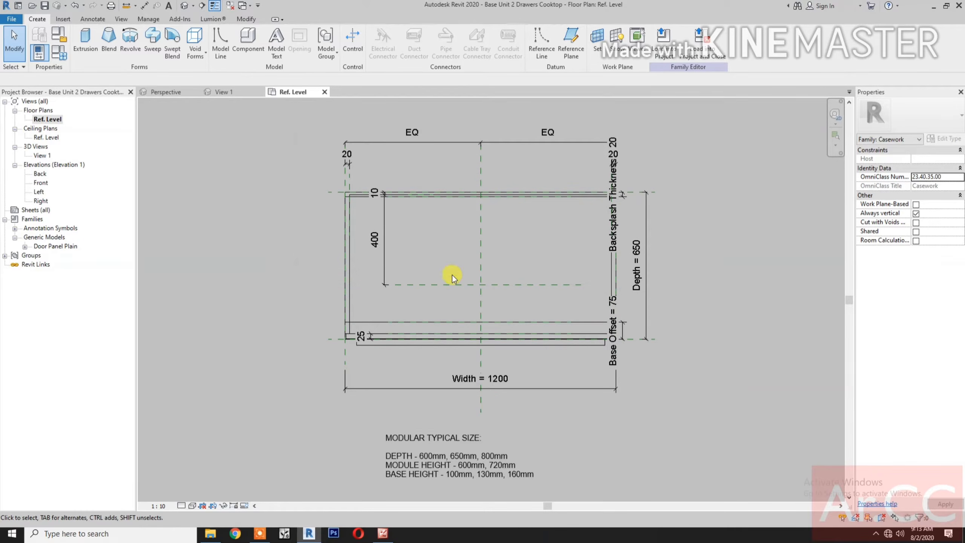
Delete the horizontal reference plane dimensioned 400 from the back of the cabinet
left_click(449, 284)
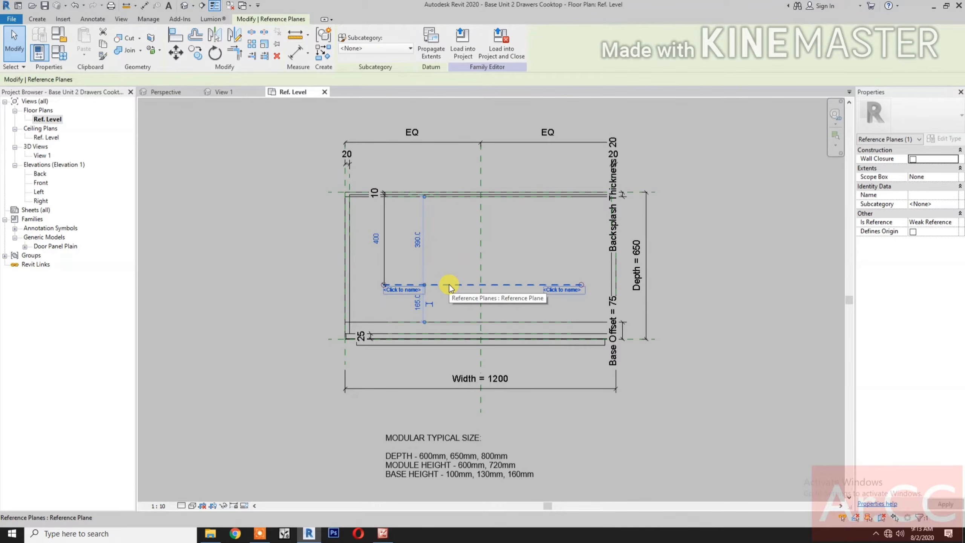
key("Delete")
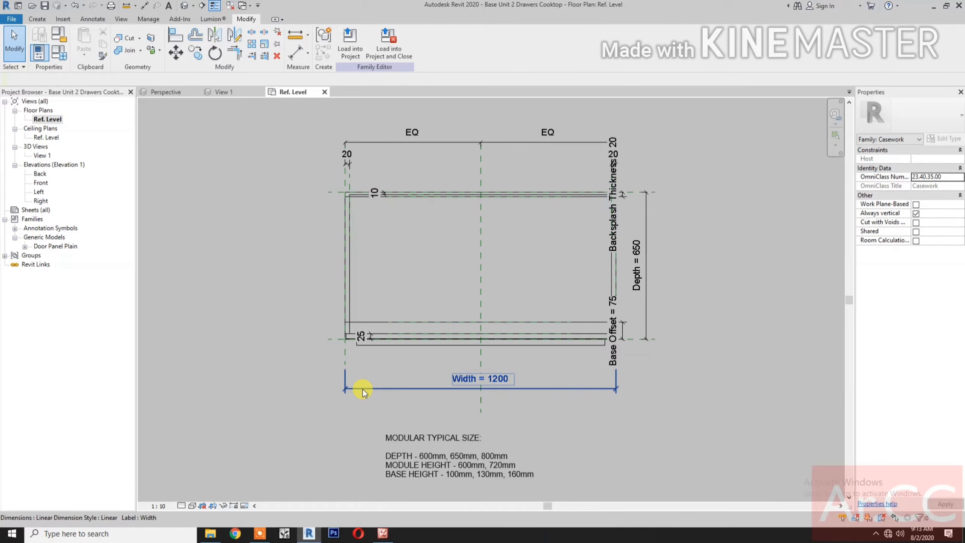
Open the Cooktop 5 Gas Burners Electrolux family and load it into Base Unit 2 Drawers Cooktop.rfa, closing the cooktop family
left_click(210, 535)
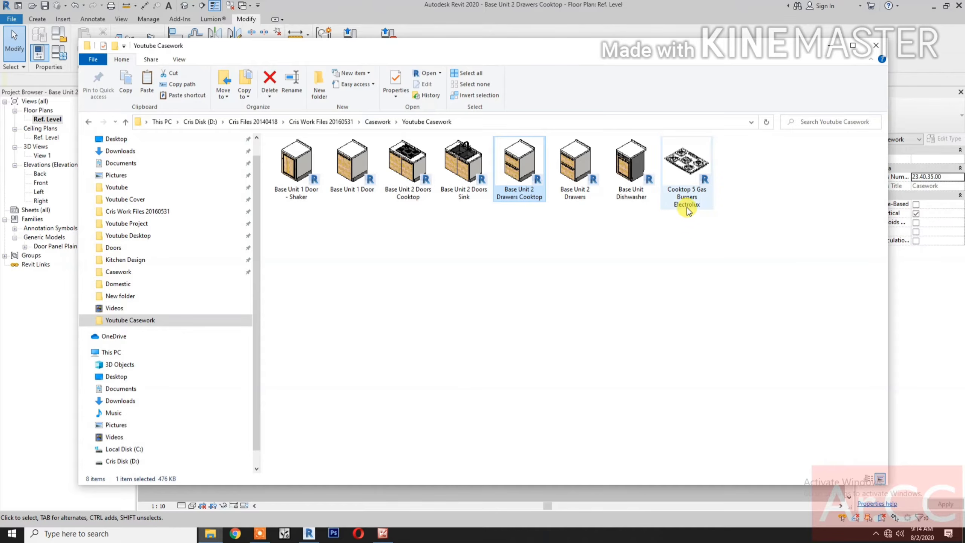
left_click(687, 171)
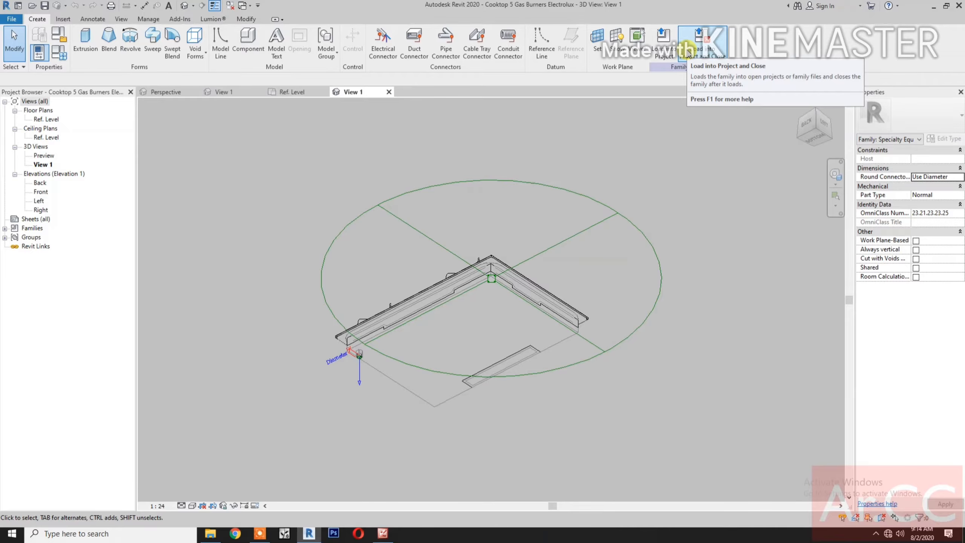
left_click(689, 53)
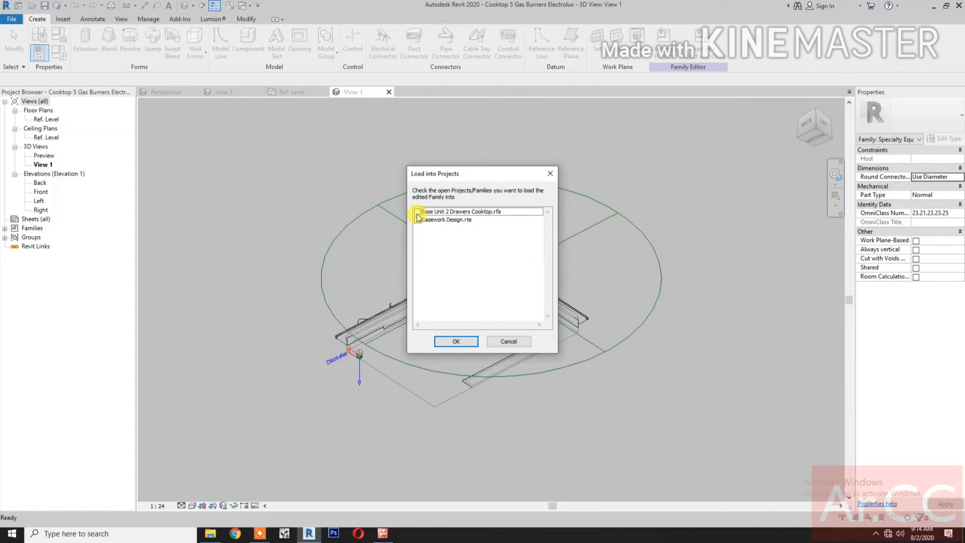
left_click(417, 213)
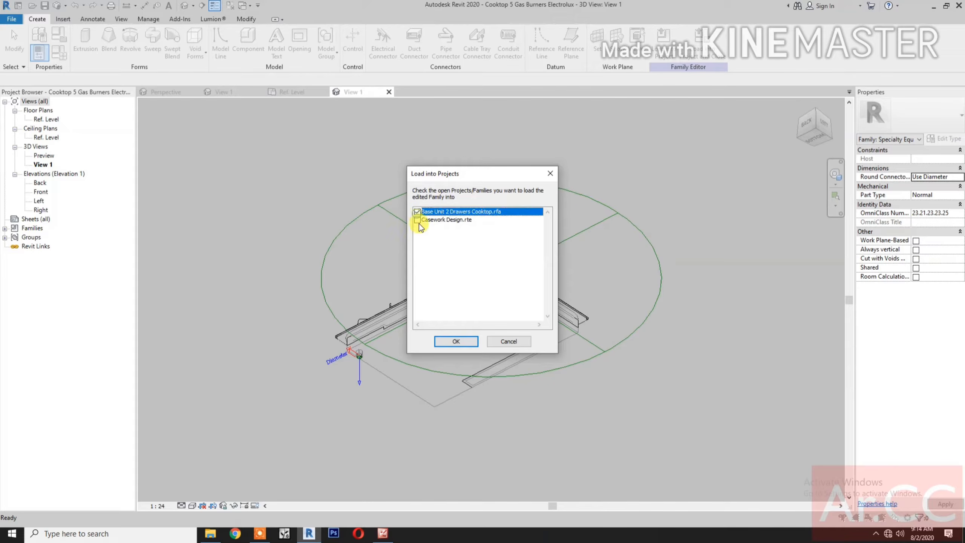
left_click(458, 341)
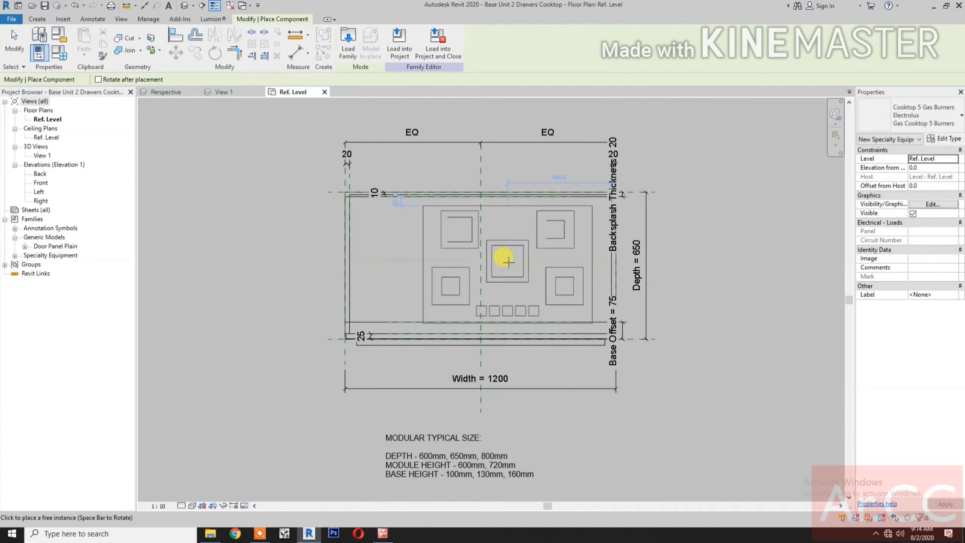
Place one five-burner gas cooktop on the counter in plan and set the view's detail level to Fine
left_click(509, 262)
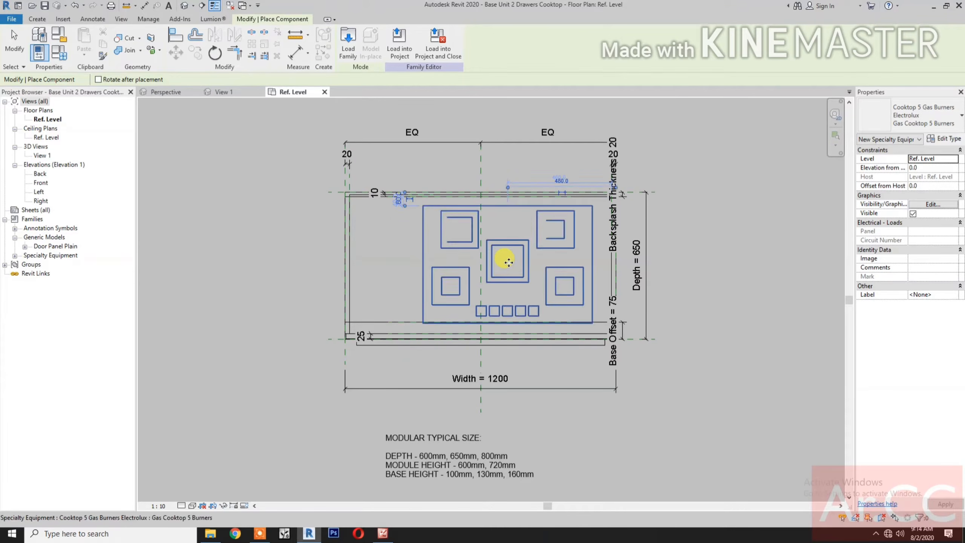
left_click(181, 506)
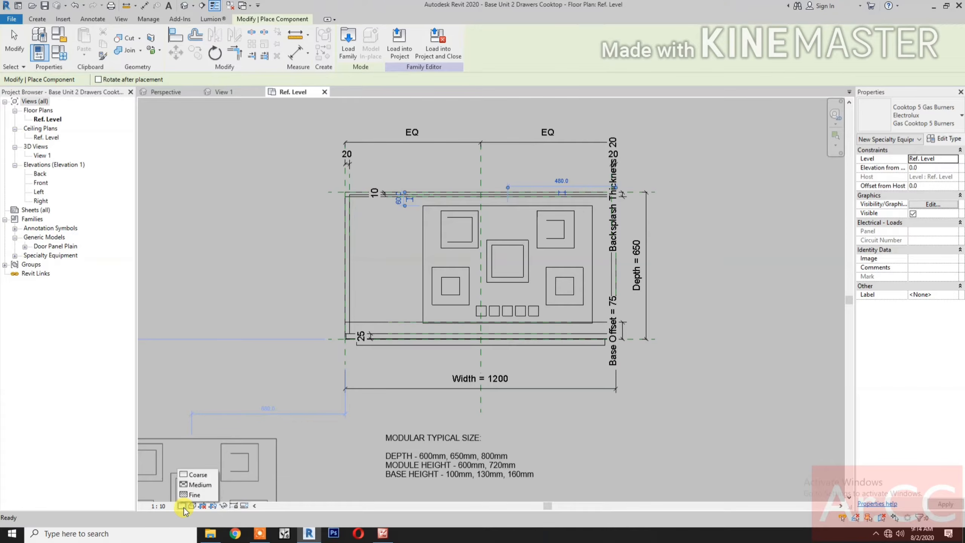
left_click(194, 496)
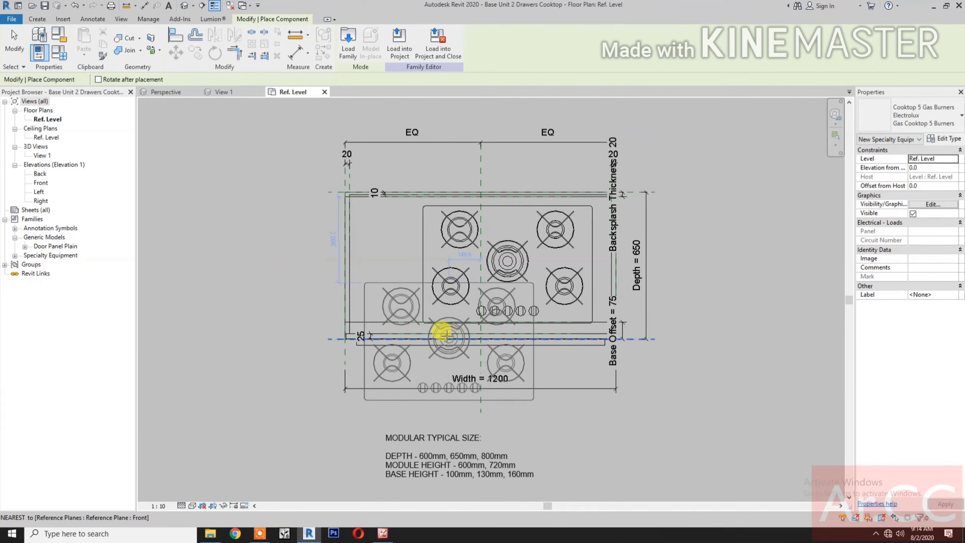
key("Escape")
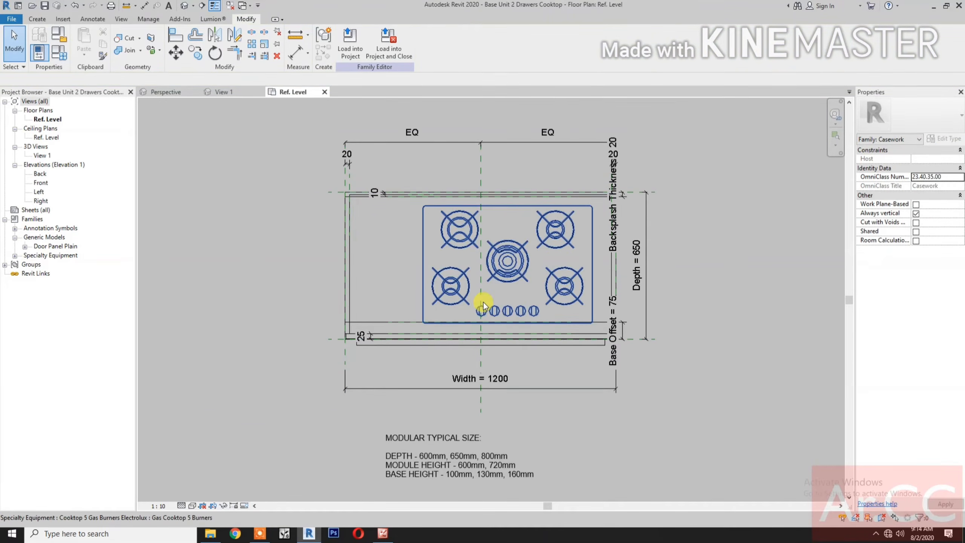
Align the cooktop's Center (Left/Right) reference to the cabinet's vertical center reference plane
left_click(175, 35)
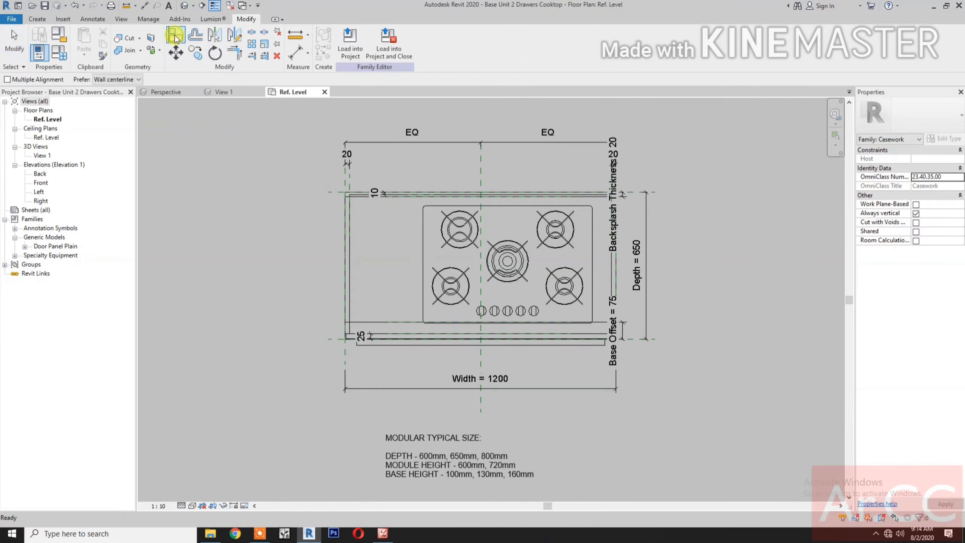
left_click(481, 176)
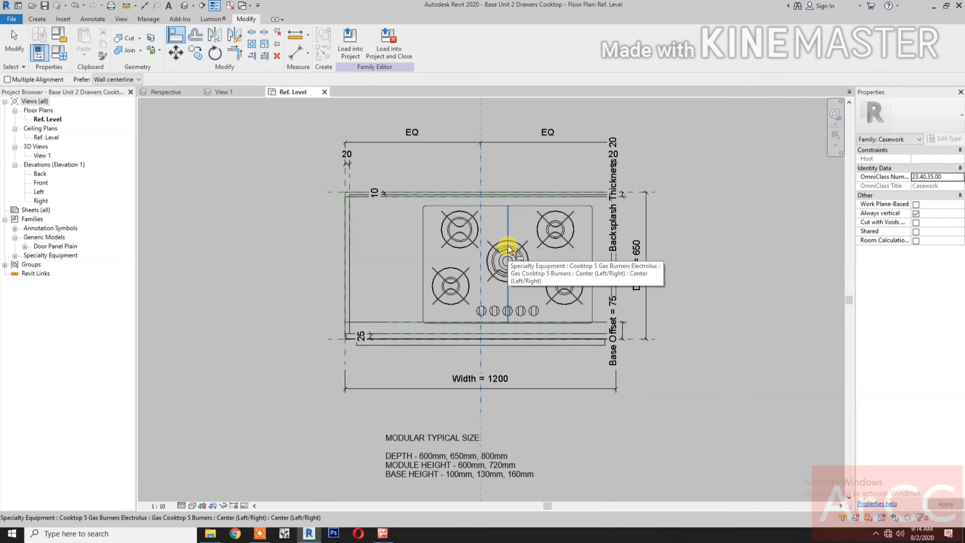
left_click(509, 249)
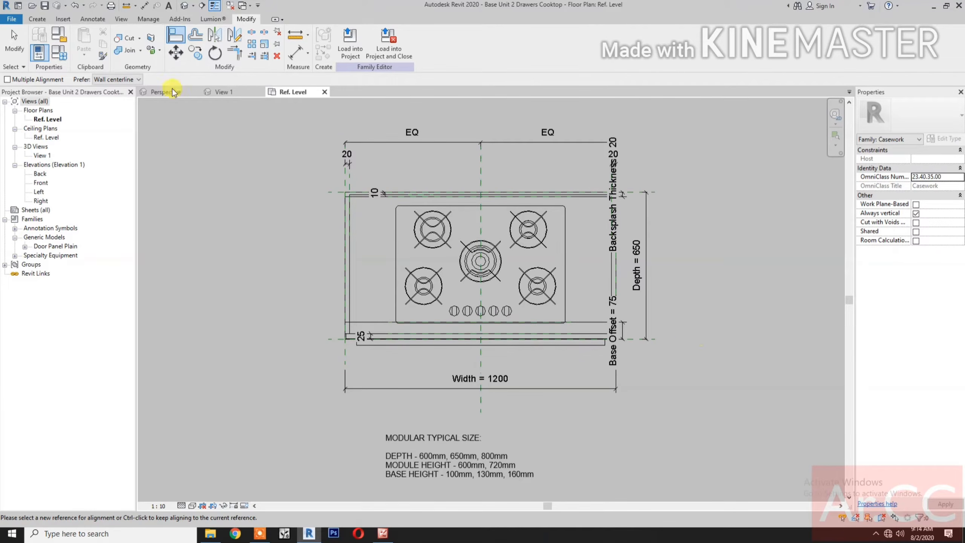
left_click(37, 19)
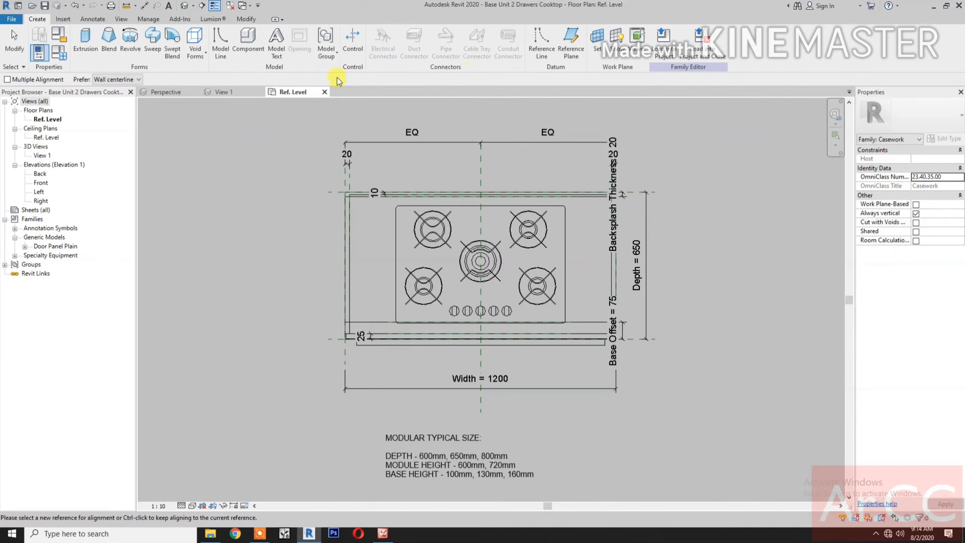
Add an aligned dimension between the Back reference plane and the cooktop's back edge, placed beside the Depth dimension
left_click(98, 24)
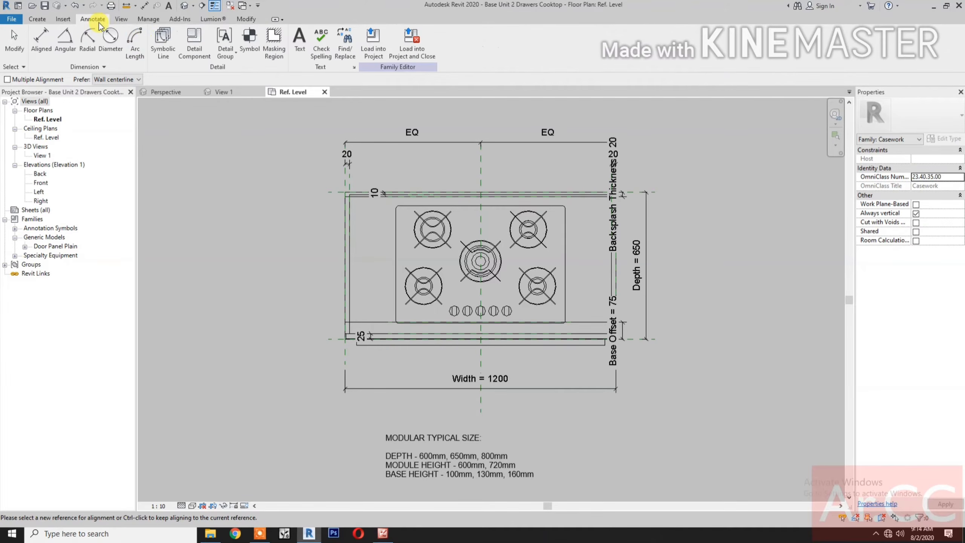
left_click(45, 51)
left_click(546, 208)
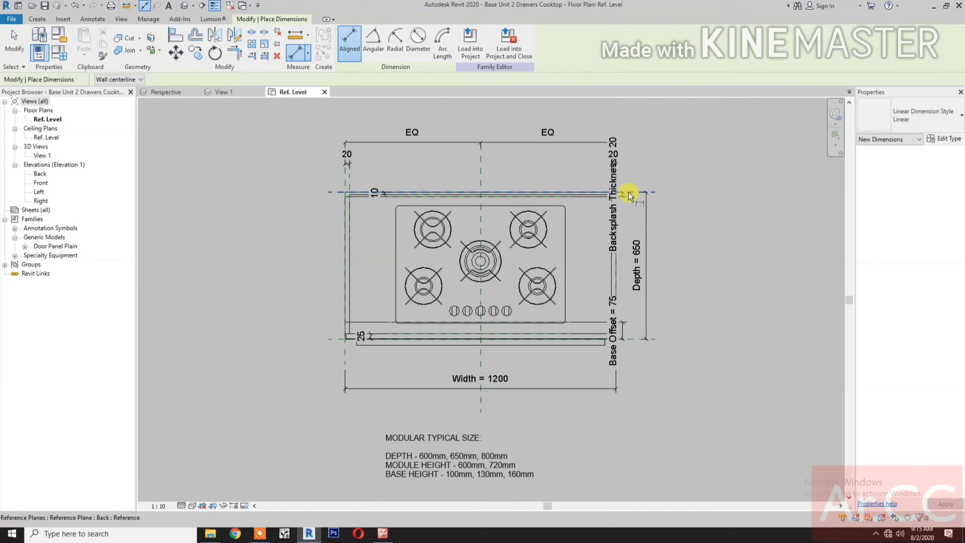
left_click(549, 207)
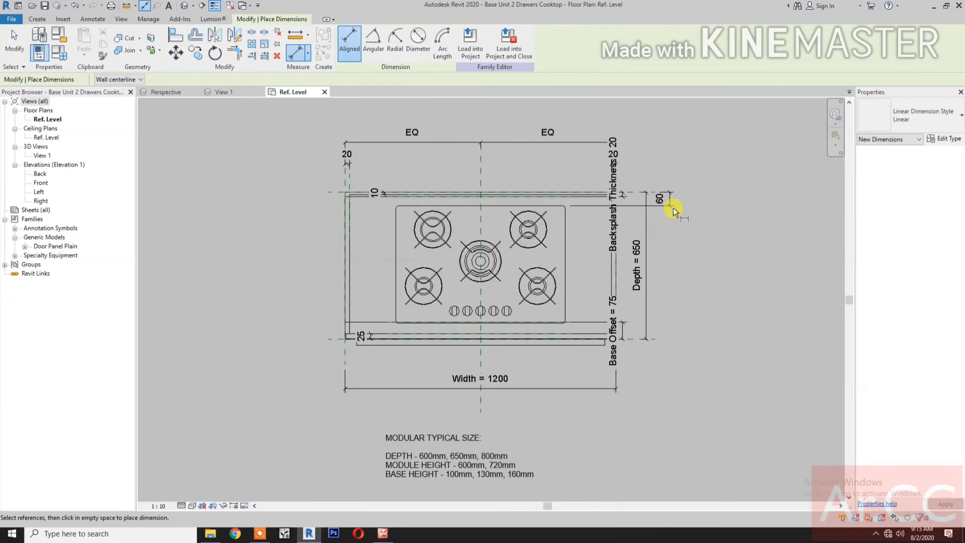
left_click(673, 210)
key("Escape")
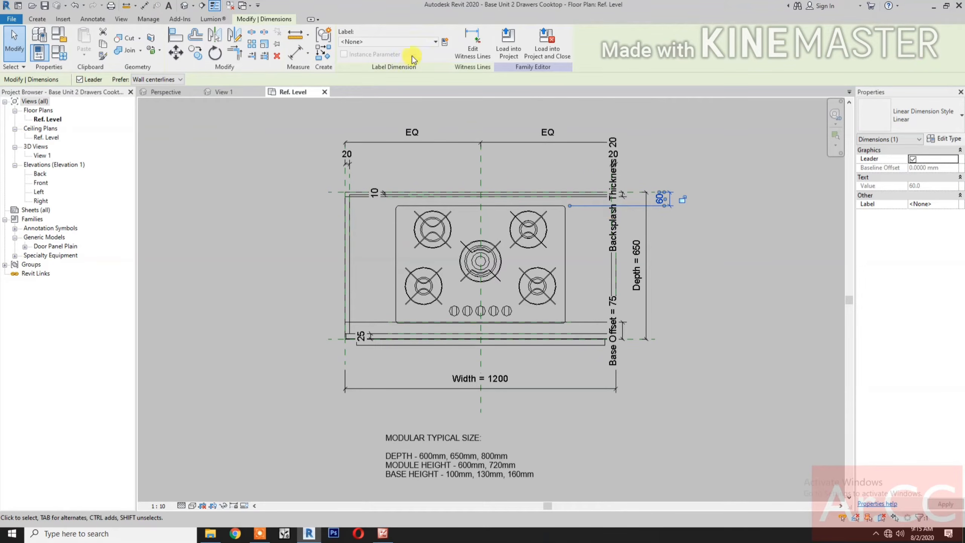
Label the cooktop's back-edge dimension with a new type family parameter named Cooktop Offset
left_click(444, 43)
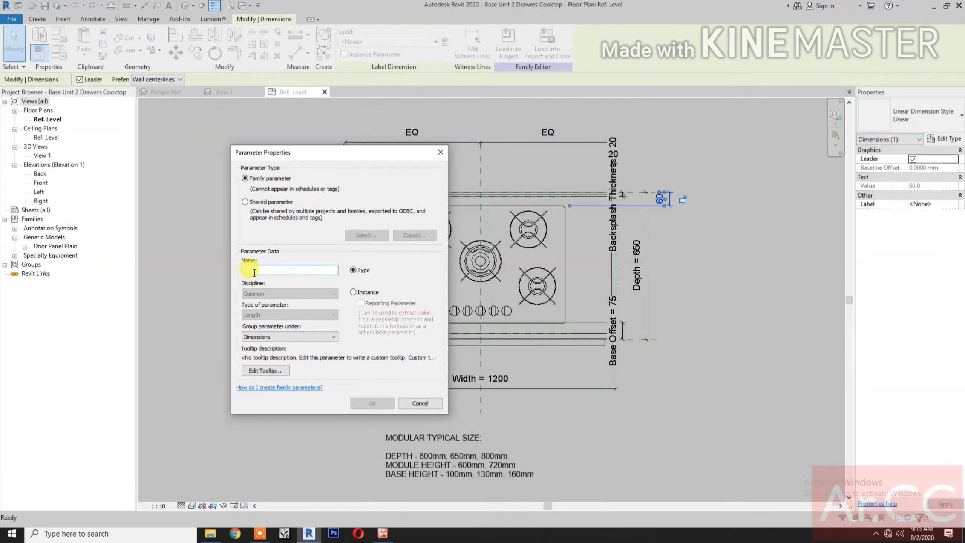
type("Cooktop Offset")
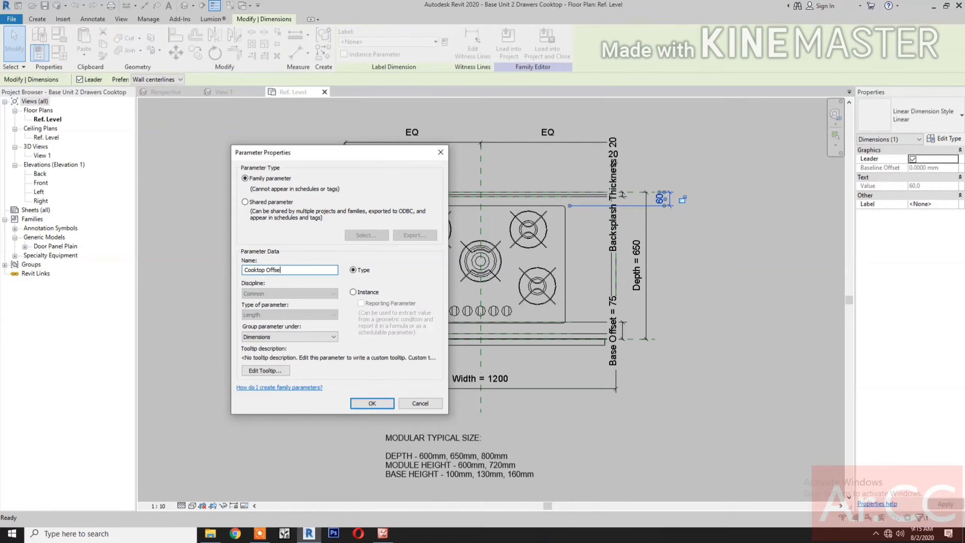
left_click(367, 403)
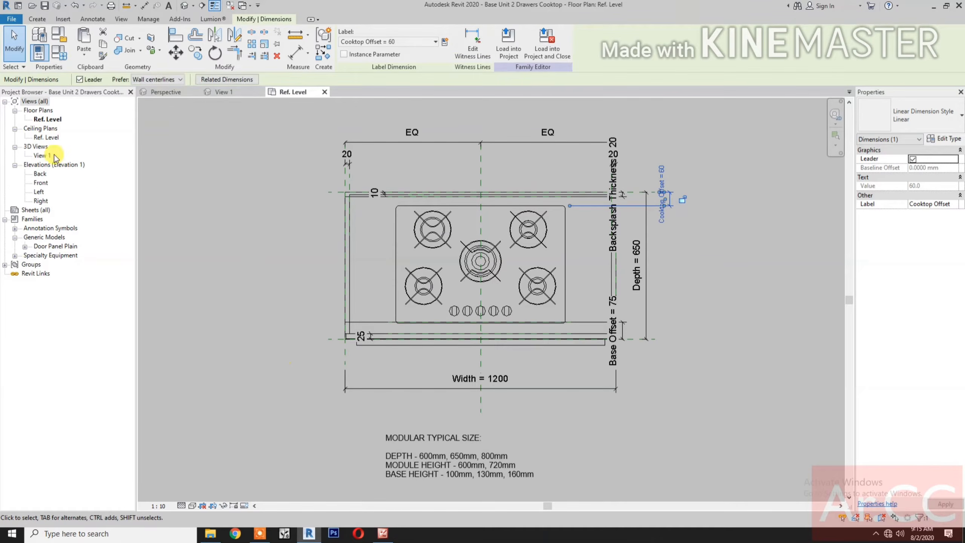
Set the Cooktop Offset parameter to 50 in the family types and apply it
left_click(57, 56)
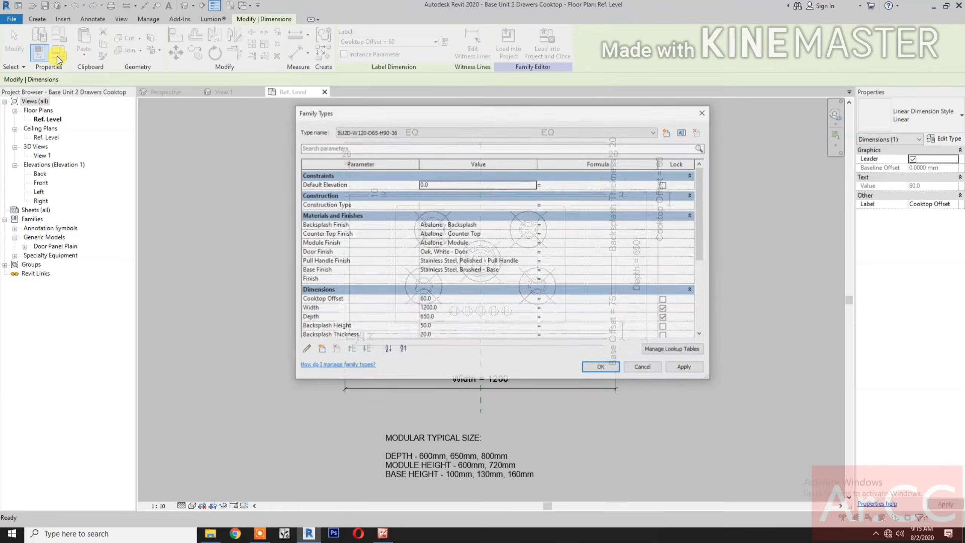
left_click_drag(498, 119, 236, 126)
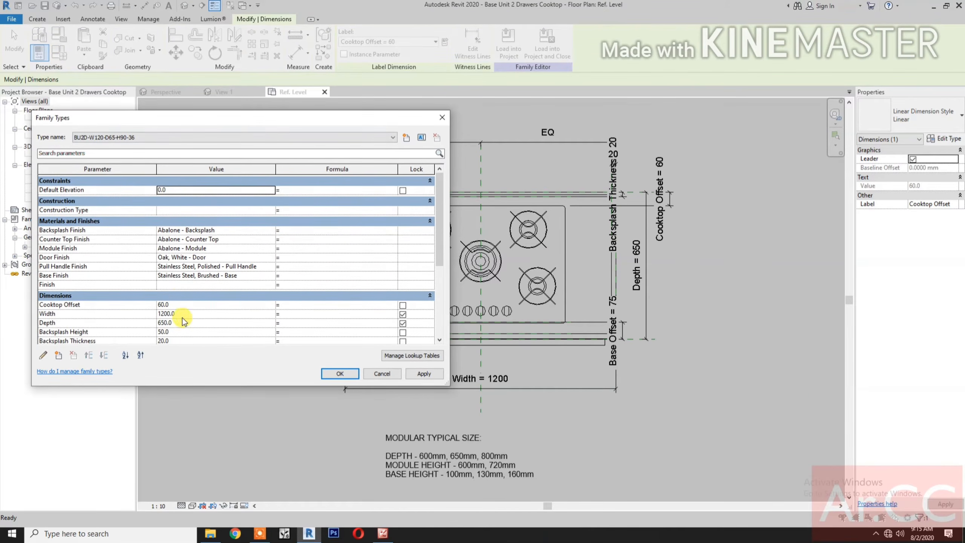
left_click(192, 306)
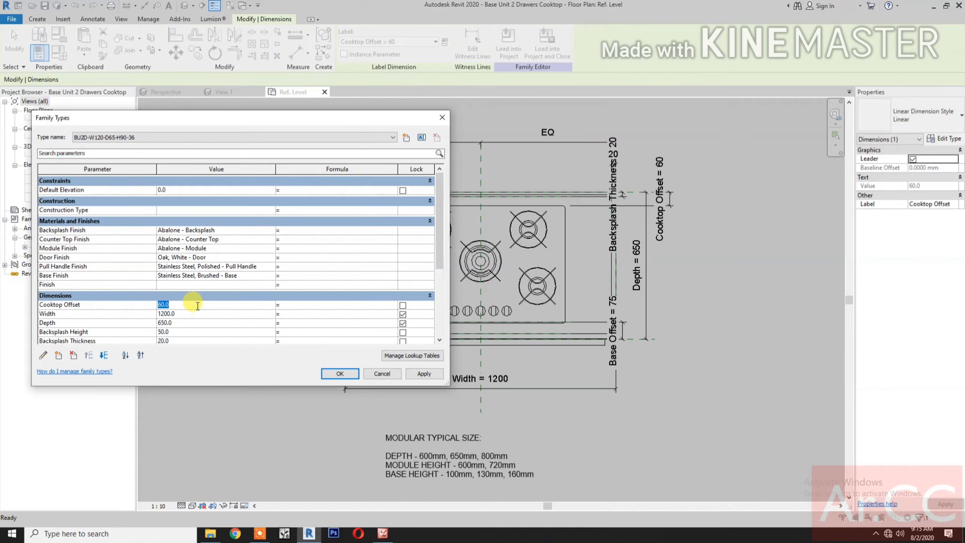
type("50")
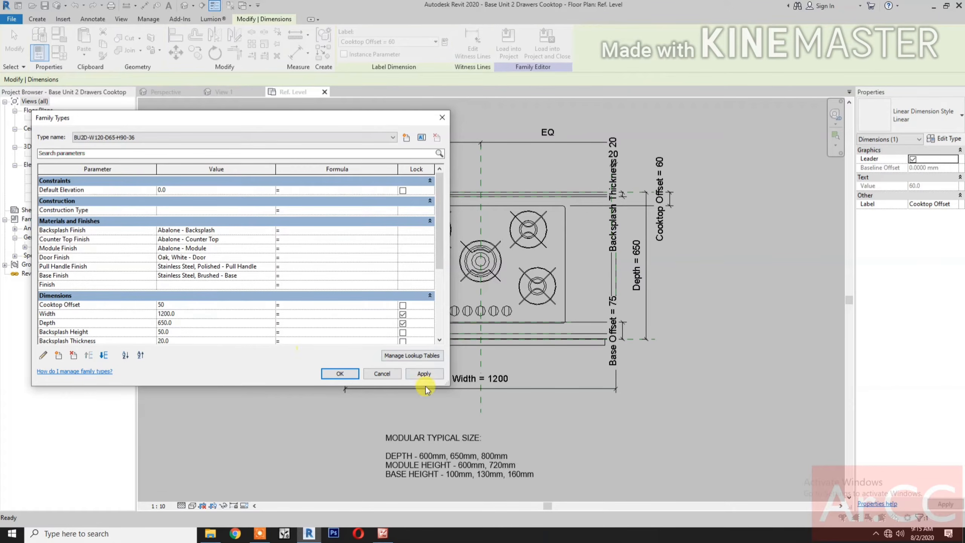
left_click(423, 373)
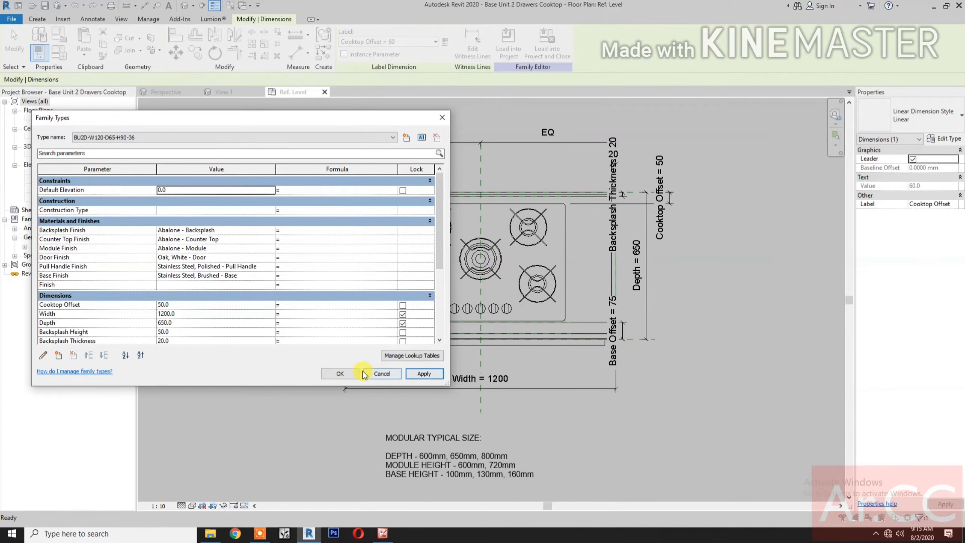
left_click(339, 373)
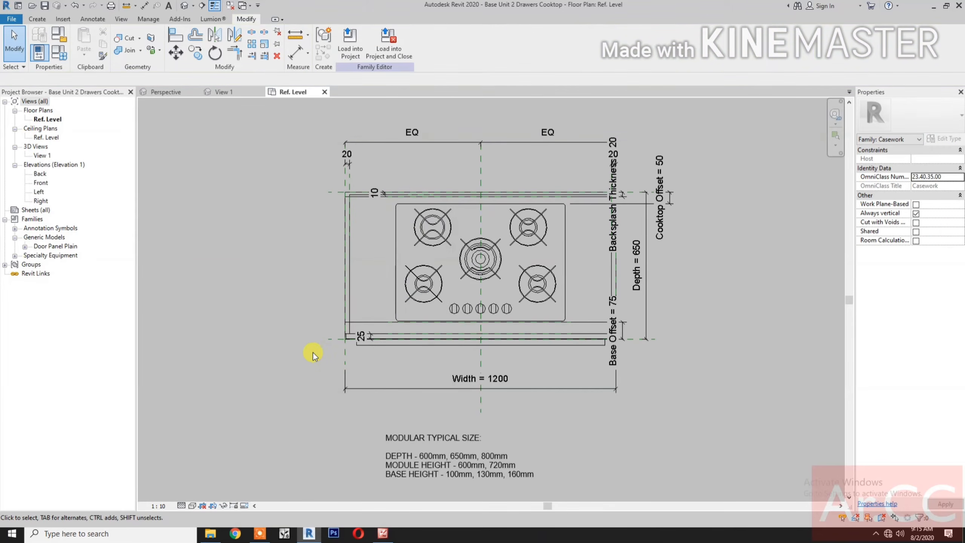
Open the Front elevation and set its detail level to Fine and its visual style to Wireframe
double_click(41, 183)
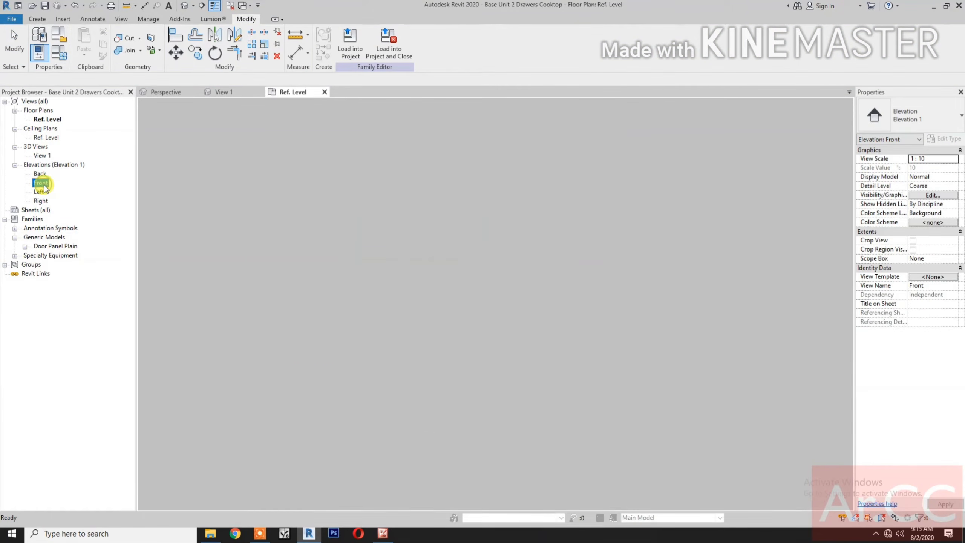
left_click(512, 366)
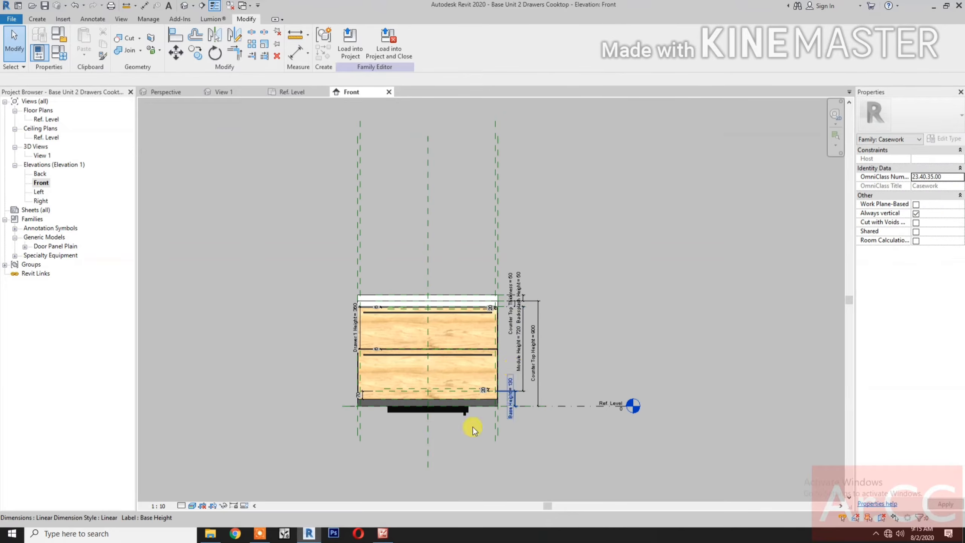
middle_click_drag(421, 450, 450, 446)
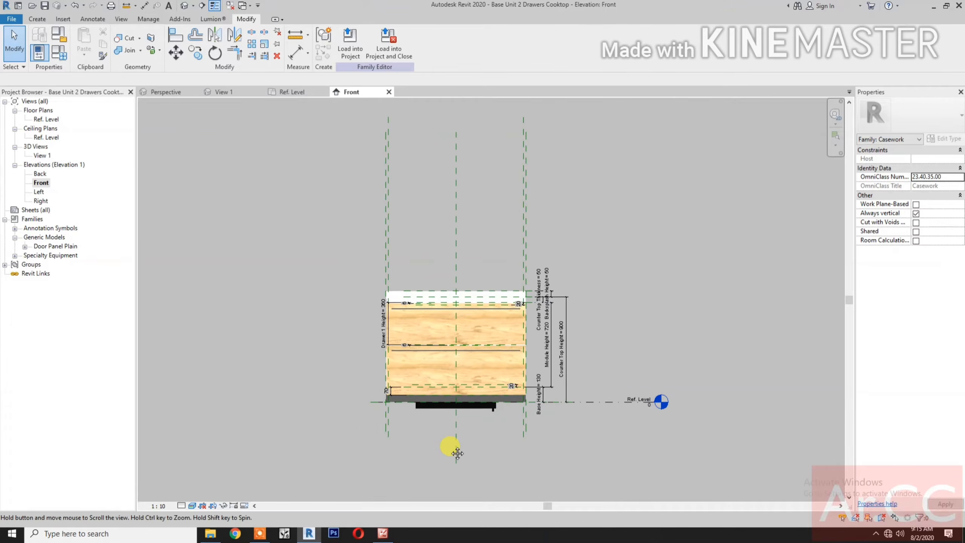
left_click(181, 505)
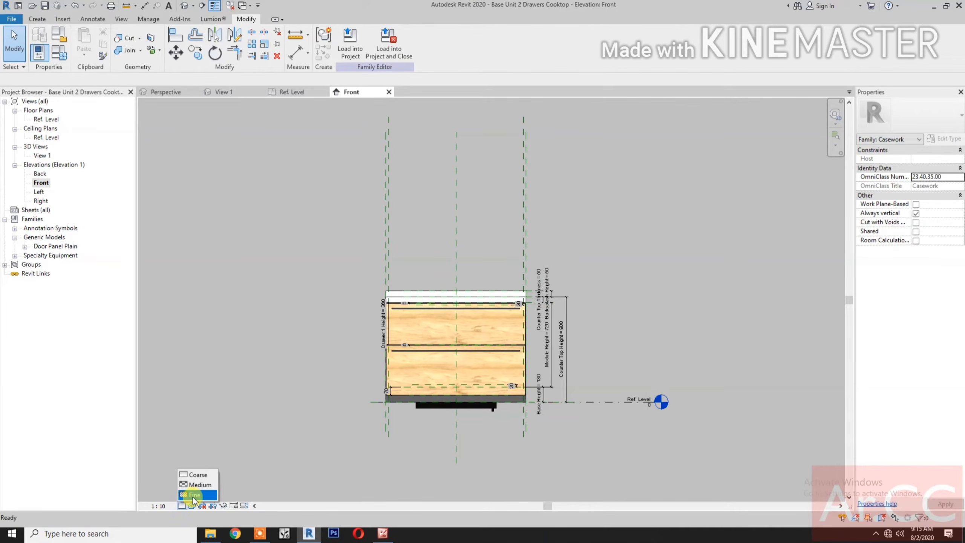
left_click(190, 496)
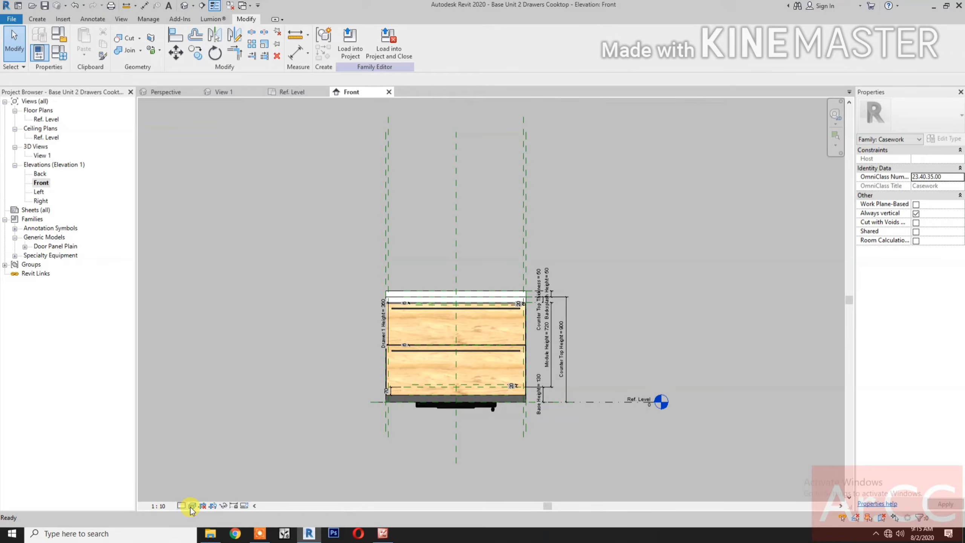
left_click(192, 506)
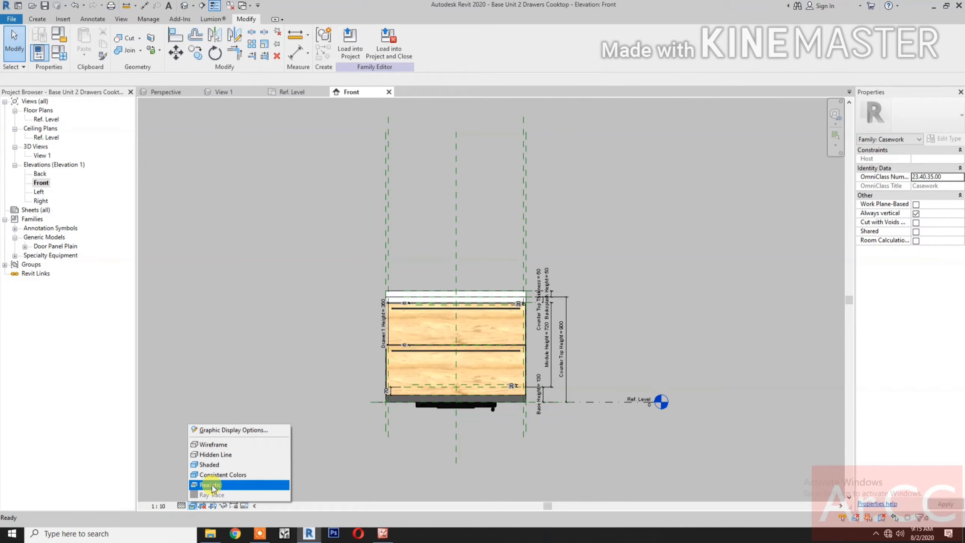
left_click(213, 488)
left_click(192, 505)
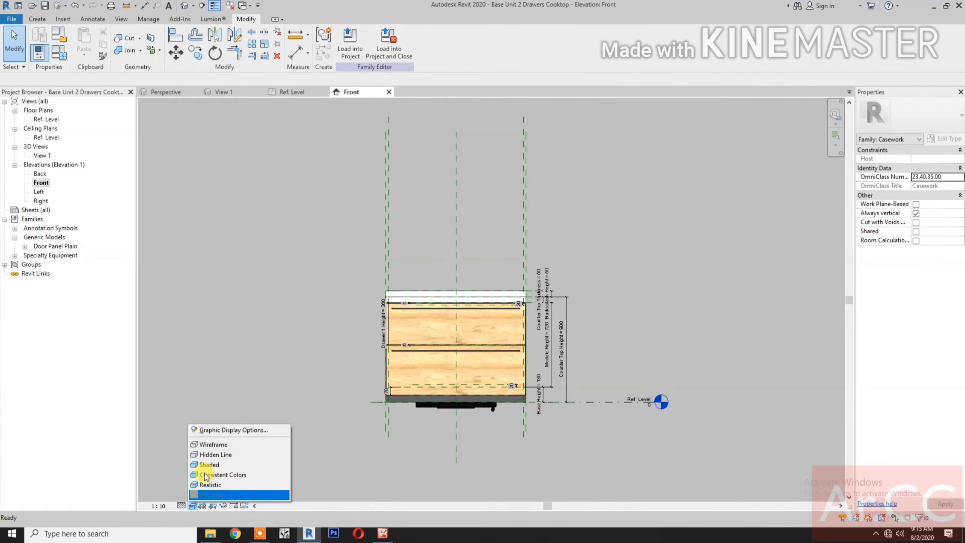
left_click(208, 447)
Move the cooktop vertically up about 680 mm from the reference level in the front elevation
scroll(437, 437, "up", 1)
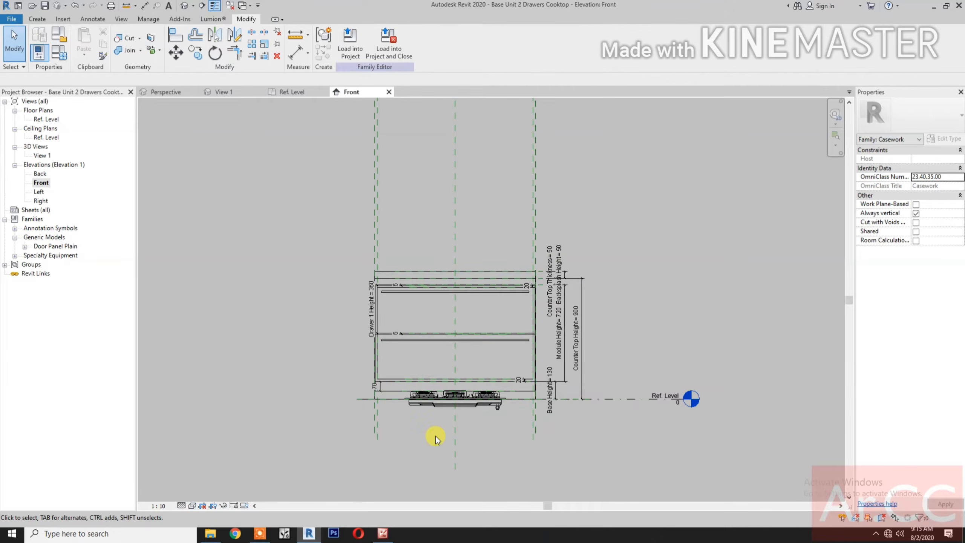
scroll(436, 434, "up", 2)
middle_click_drag(442, 453, 441, 455)
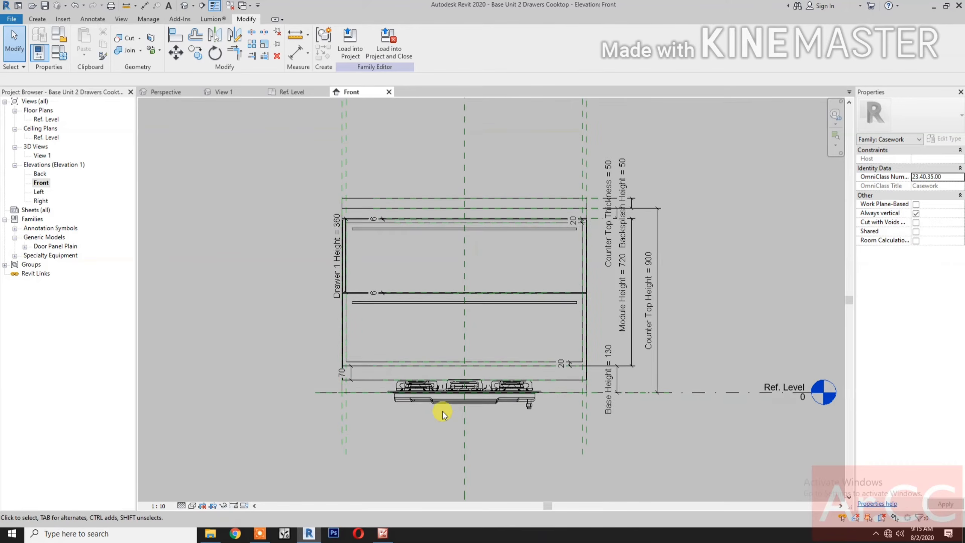
left_click(445, 405)
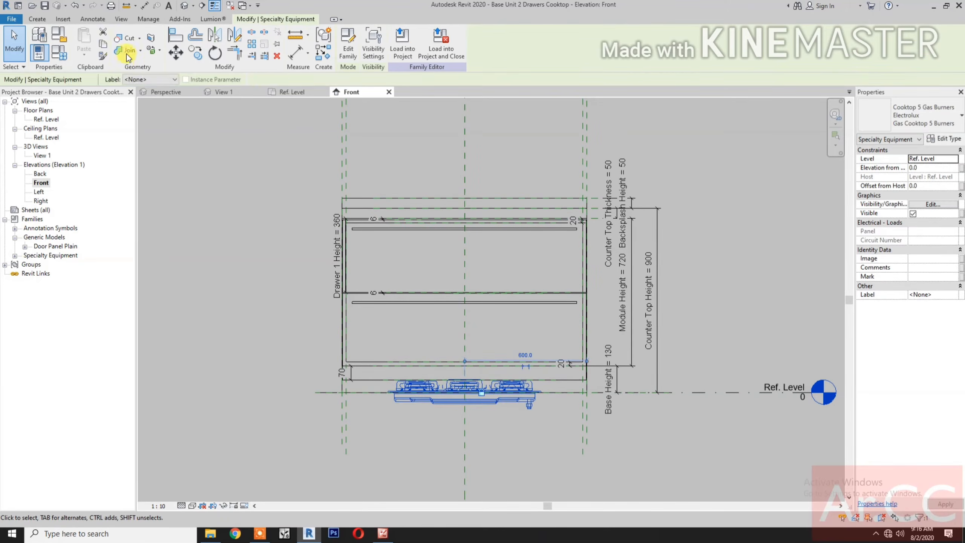
left_click(173, 52)
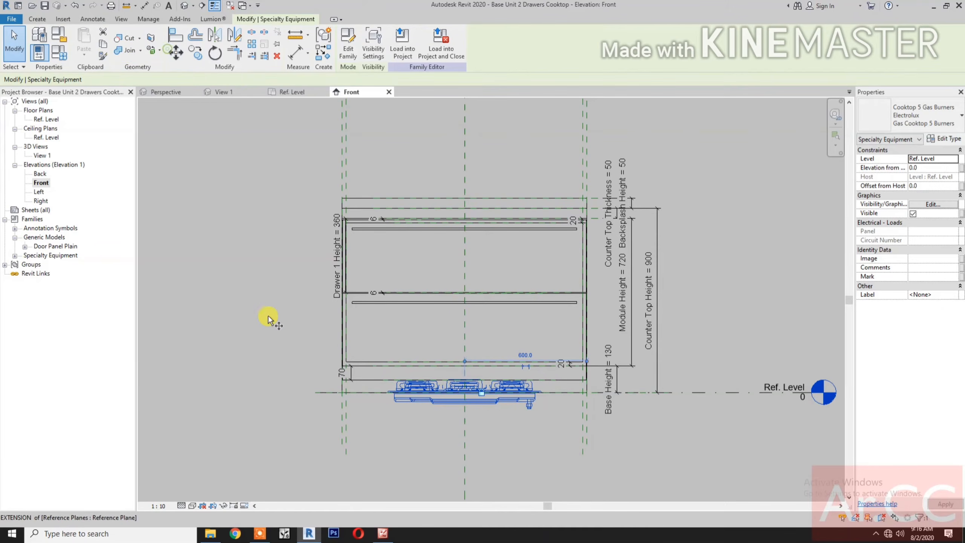
left_click(288, 401)
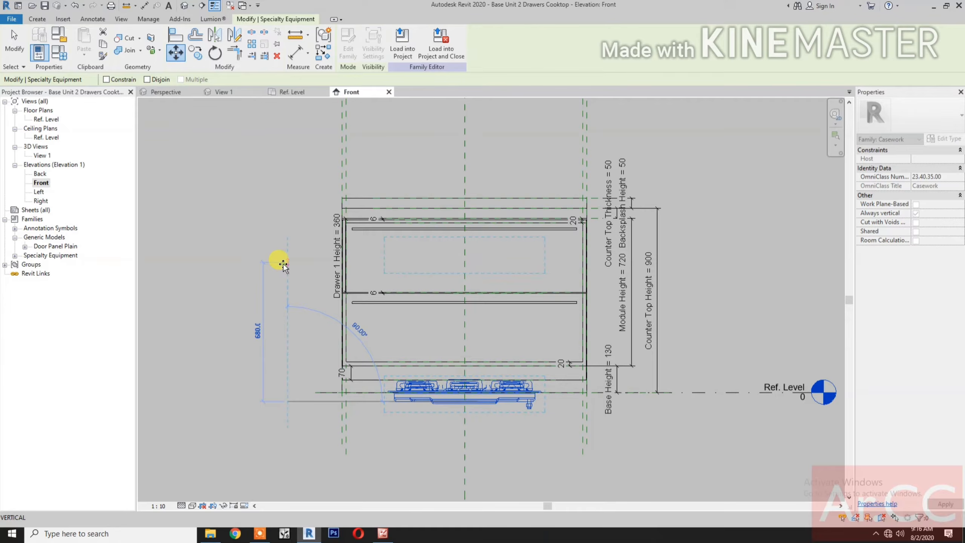
left_click(284, 264)
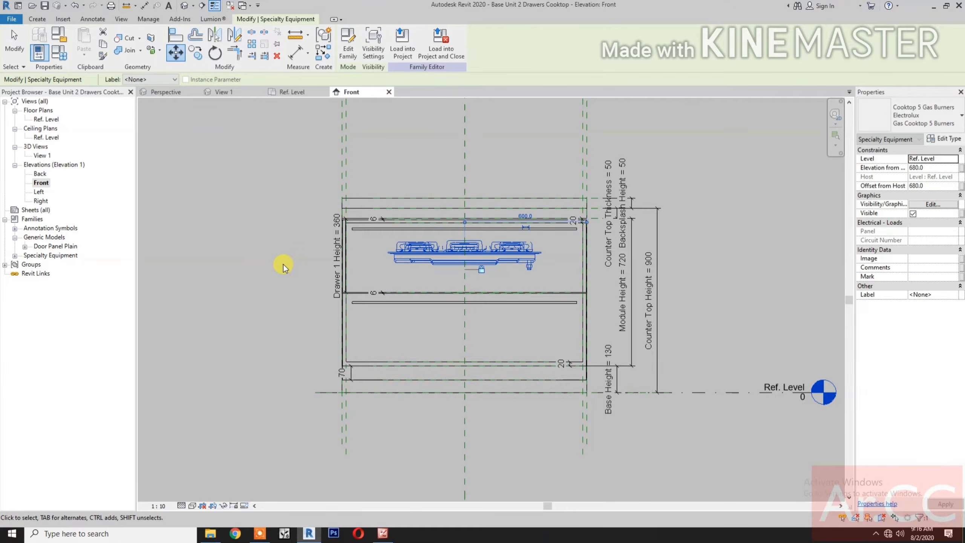
Align and lock the underside of the cooktop's rim to the counter top height reference plane, and switch to 3D View 1
left_click(176, 35)
scroll(593, 205, "up", 3)
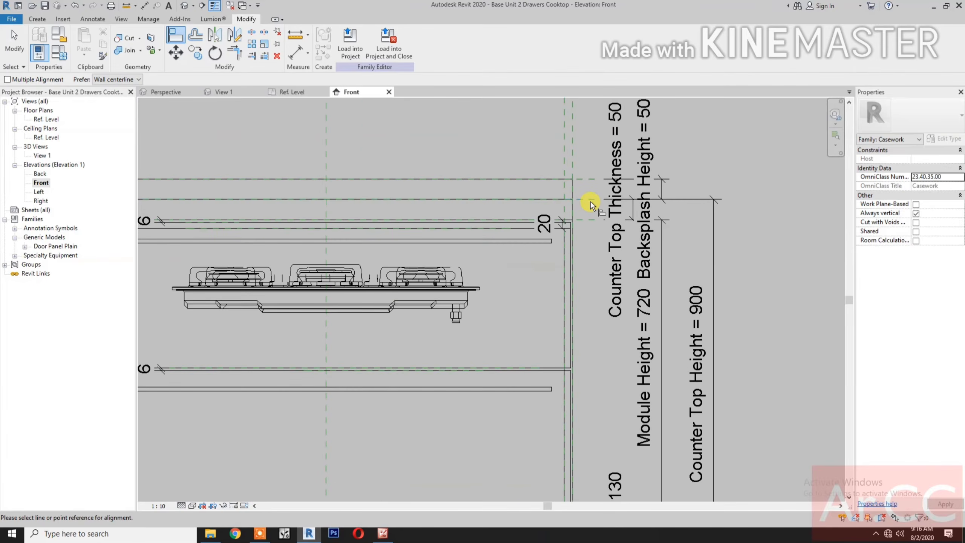
left_click(590, 201)
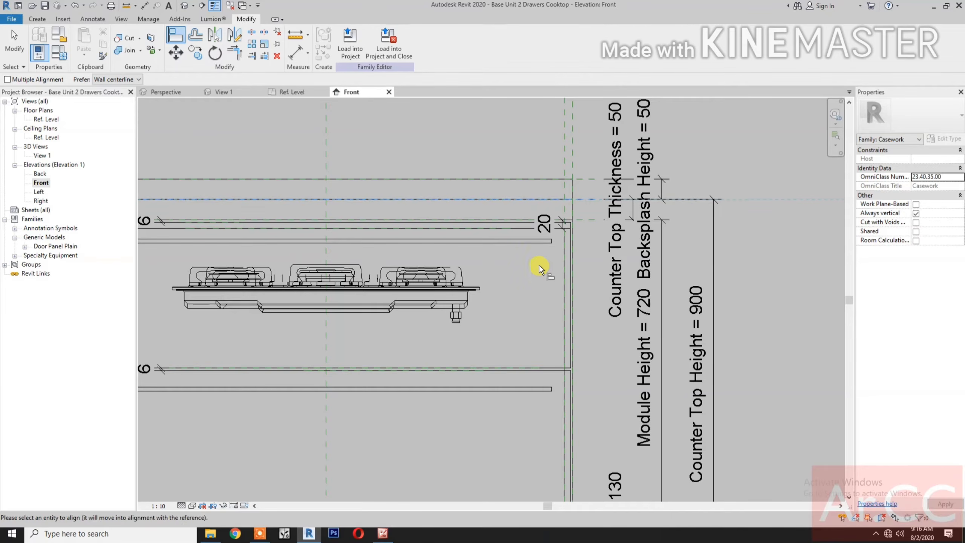
scroll(478, 284, "up", 5)
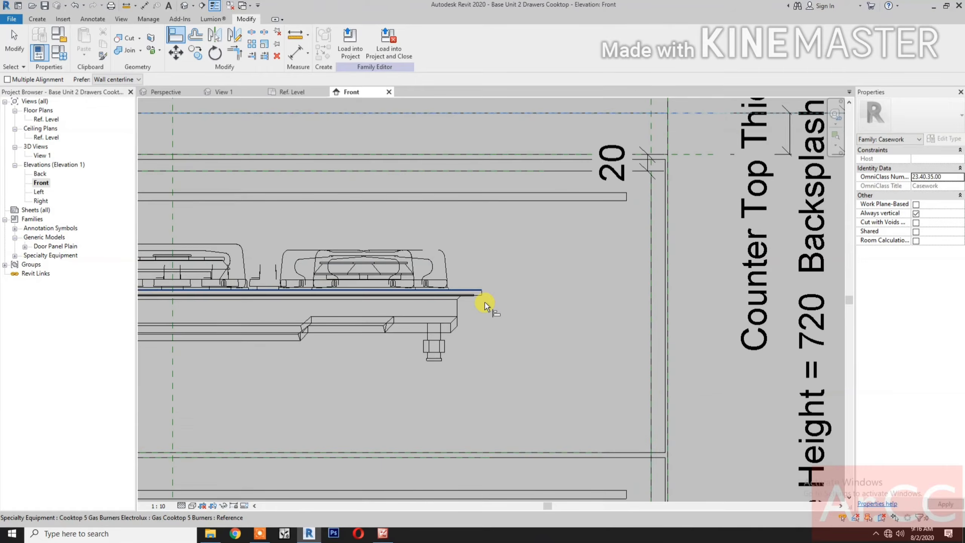
scroll(471, 300, "up", 5)
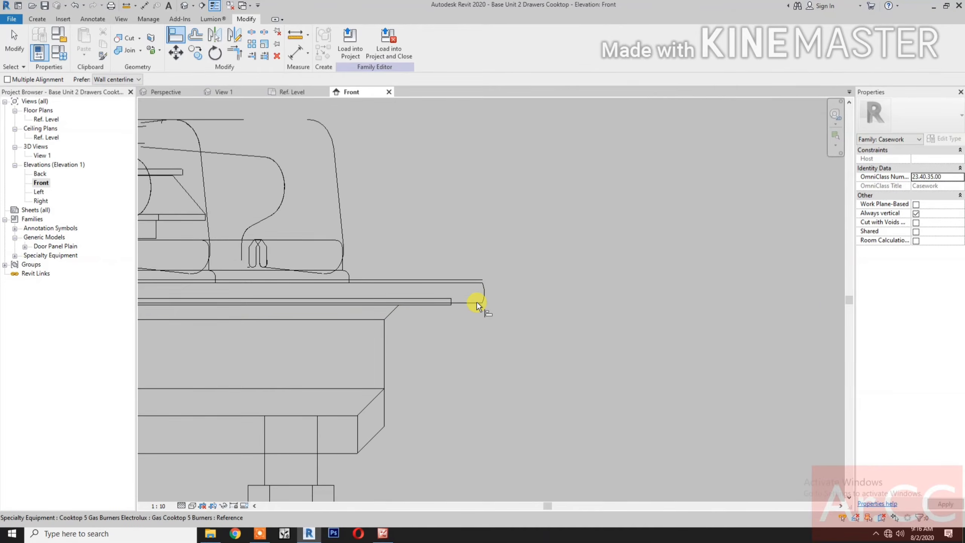
left_click(475, 305)
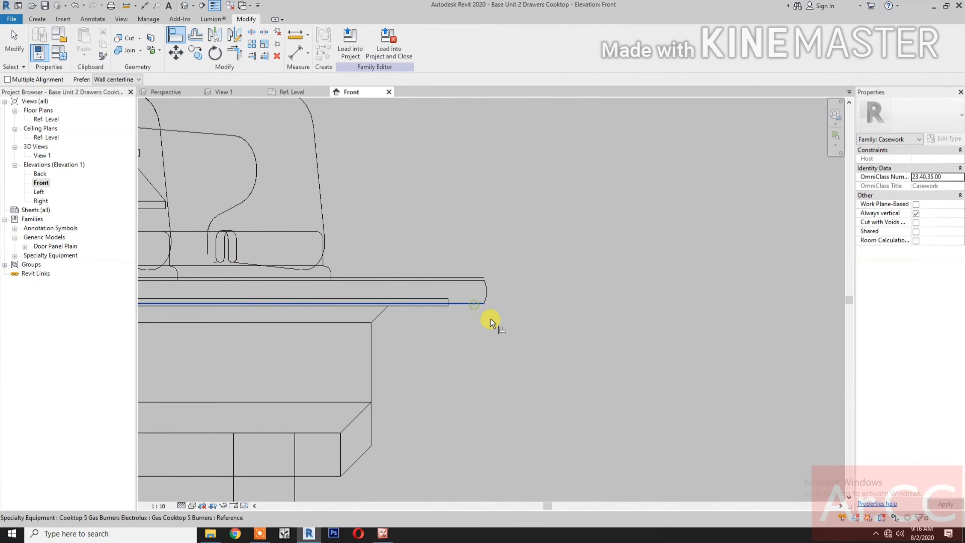
scroll(490, 314, "down", 6)
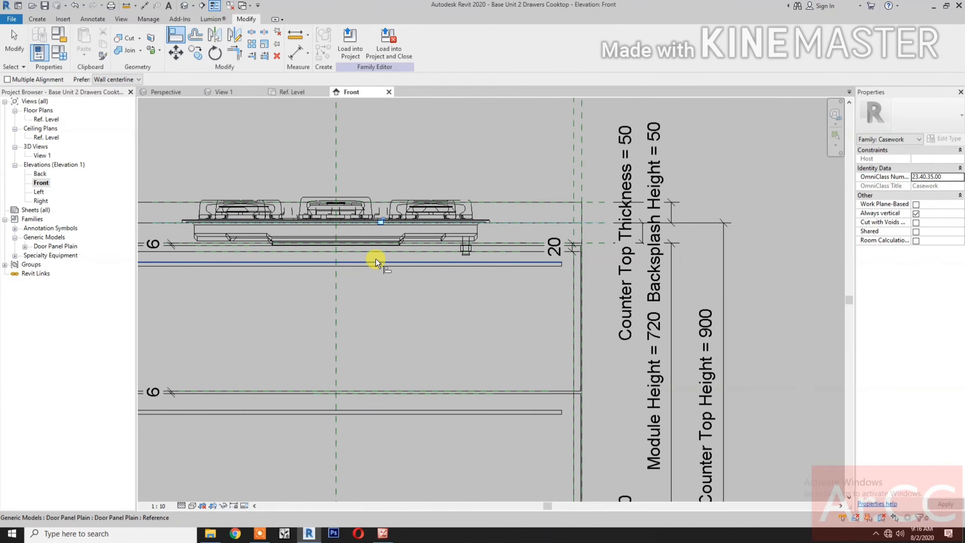
left_click(380, 221)
scroll(400, 311, "down", 1)
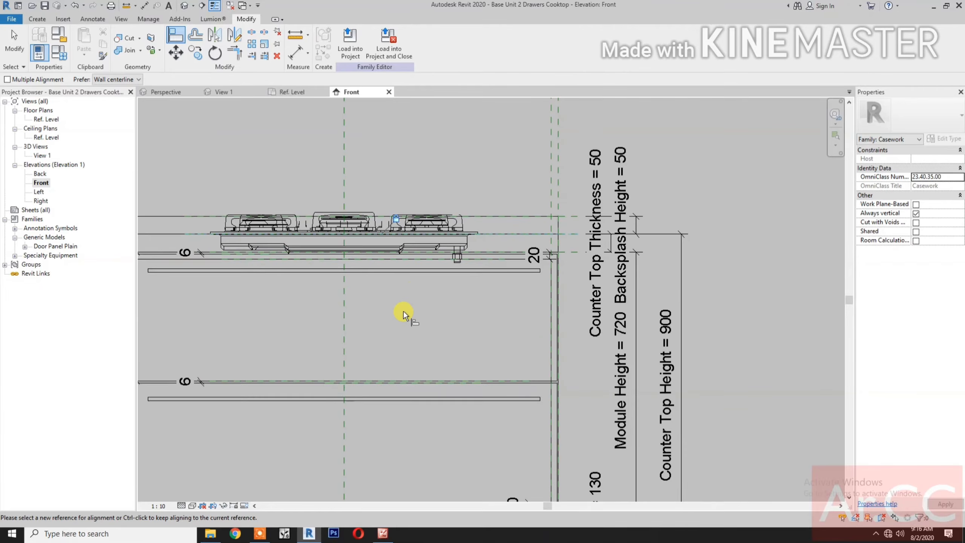
middle_click_drag(404, 311, 557, 301)
key("Escape")
key("Escape")
scroll(538, 305, "down", 3)
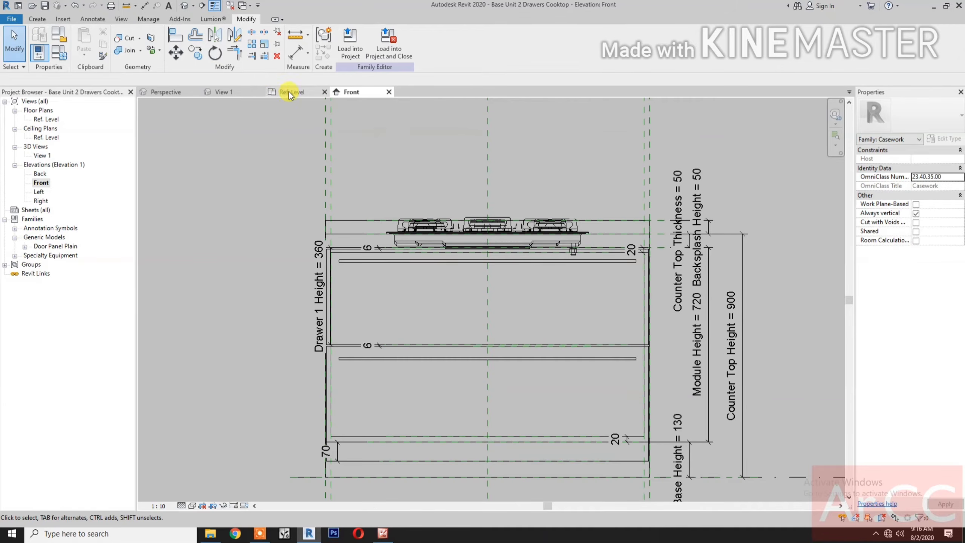
left_click(242, 92)
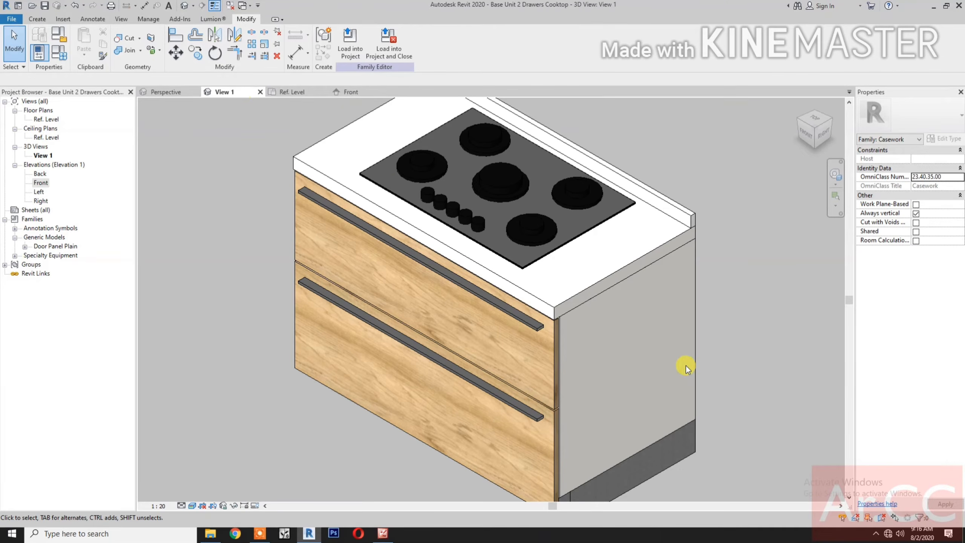
Set the detail level of 3D View 1 to Fine and switch to the Ref. Level floor plan
left_click(182, 506)
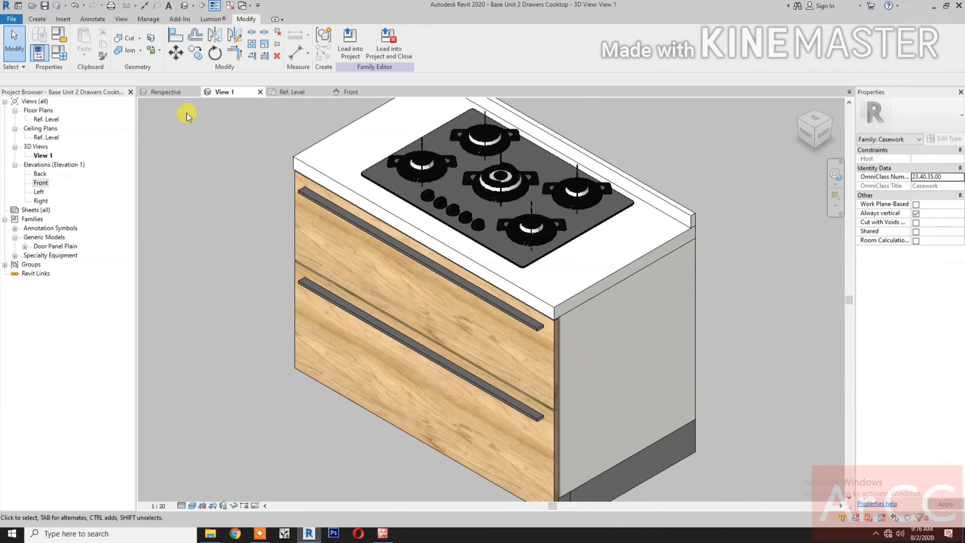
left_click(302, 97)
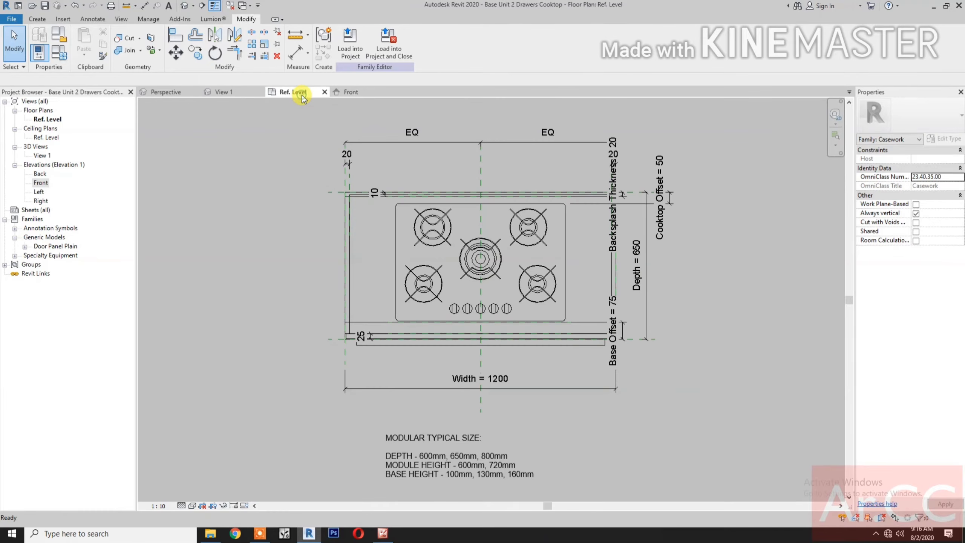
Sketch an extrusion boundary from the cooktop's four outer edges using Pick Lines, with the lines offset 10 mm inward
left_click(37, 19)
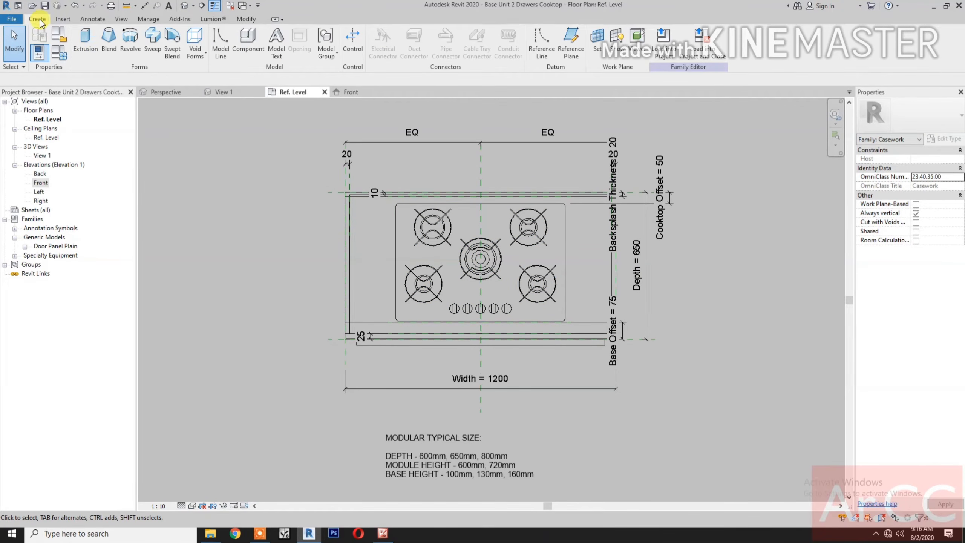
left_click(83, 54)
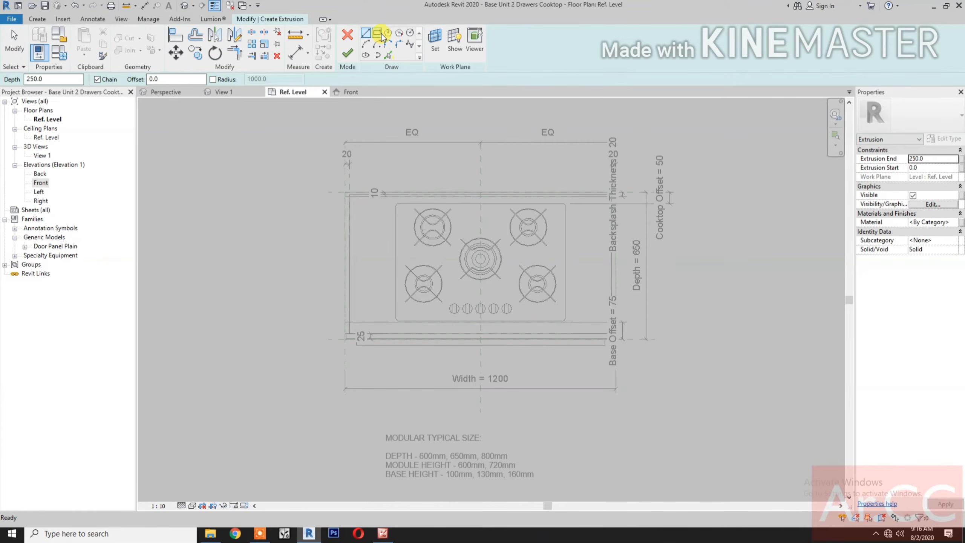
left_click(388, 55)
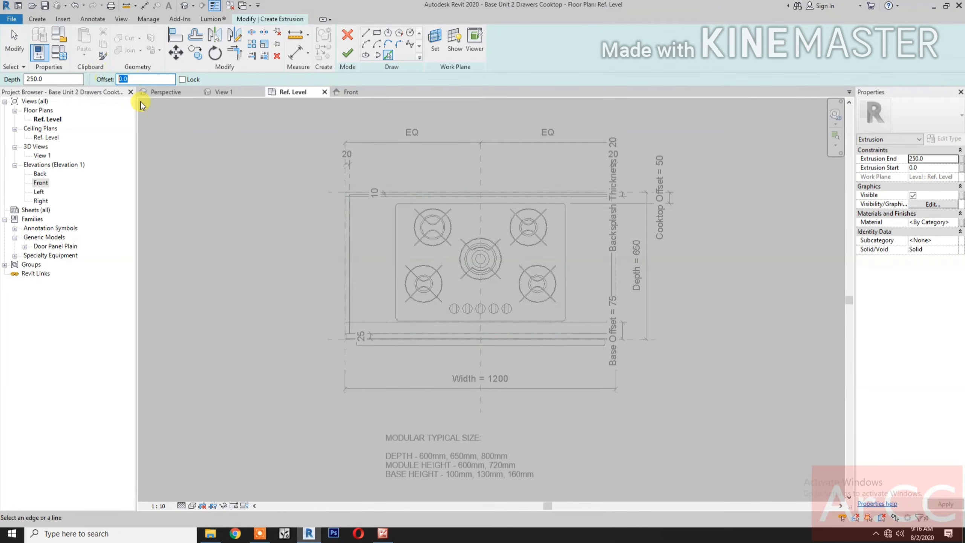
type("10")
scroll(494, 330, "up", 3)
scroll(445, 322, "up", 2)
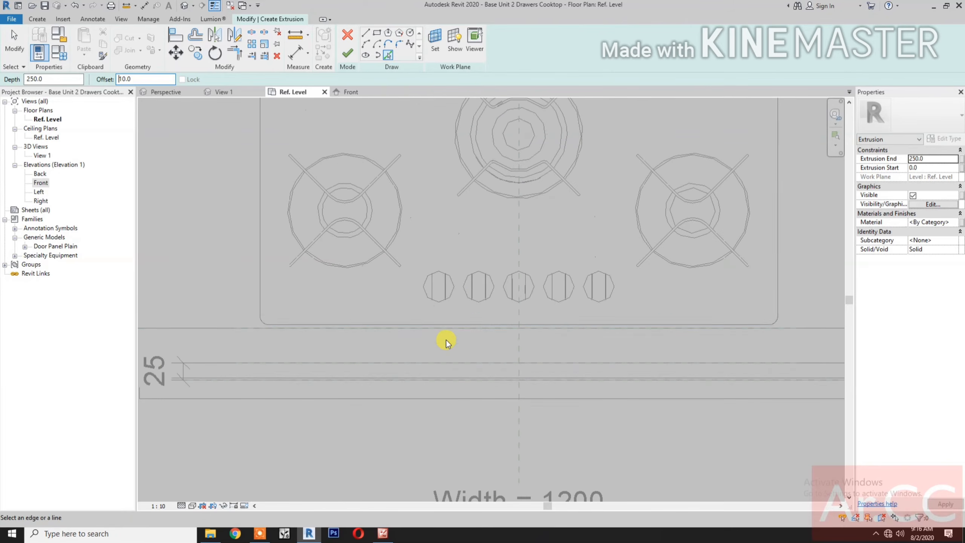
left_click(458, 322)
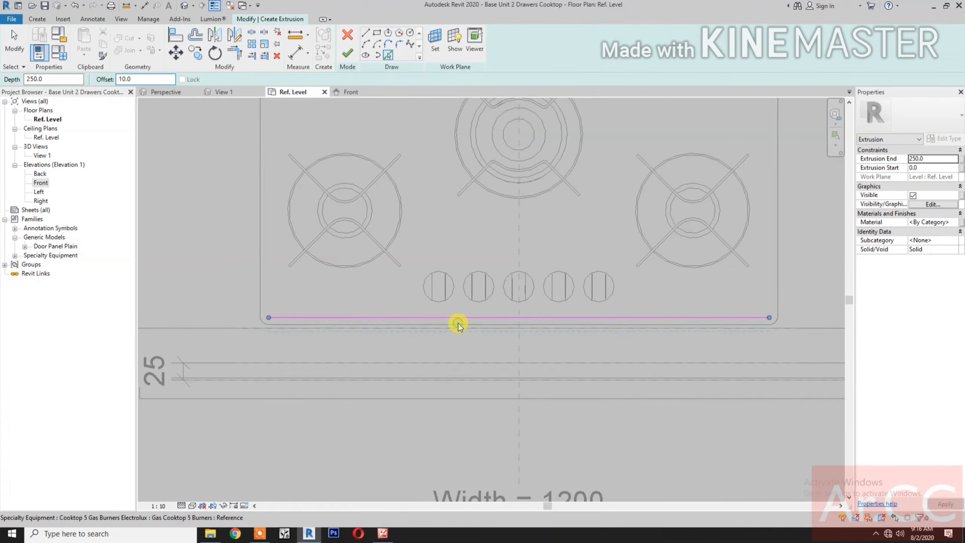
left_click(261, 179)
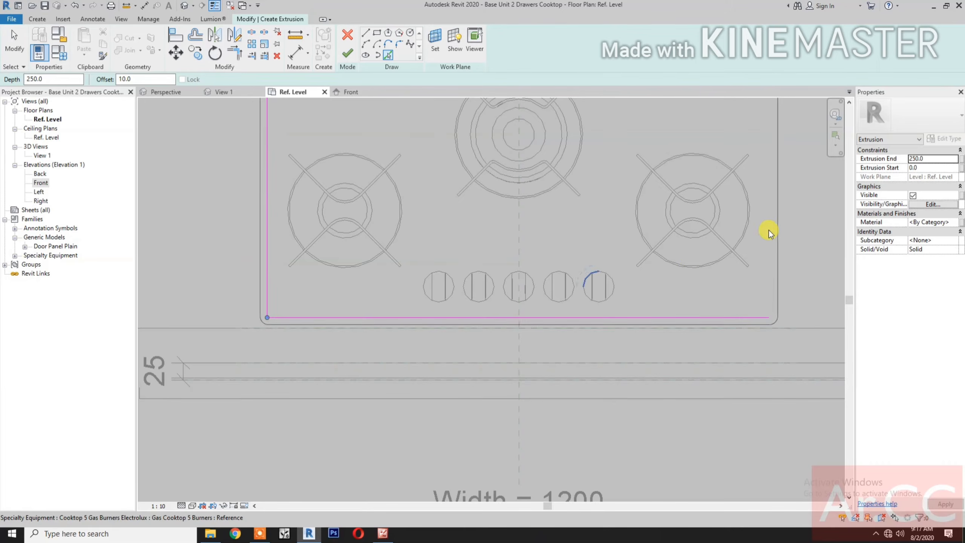
left_click(776, 196)
scroll(459, 289, "down", 2)
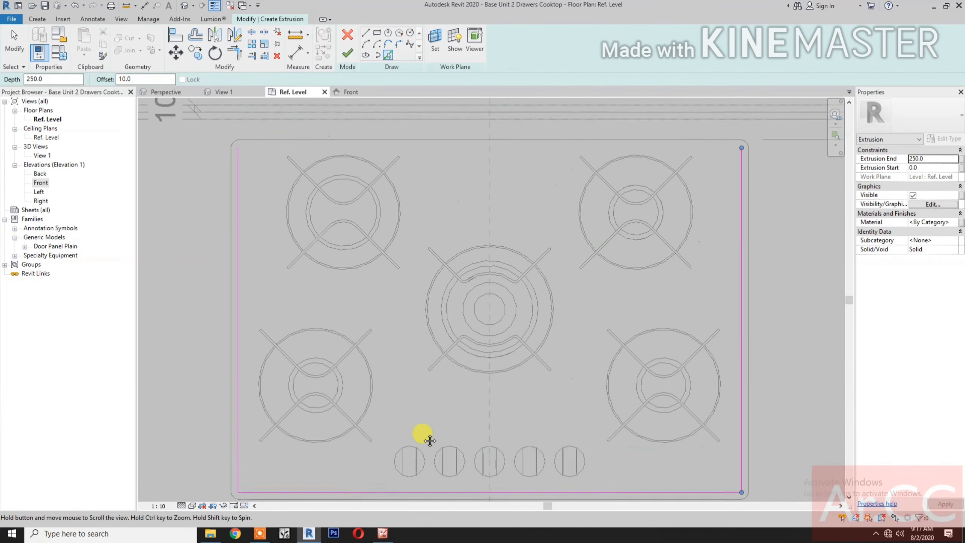
scroll(424, 437, "up", 2)
left_click(420, 161)
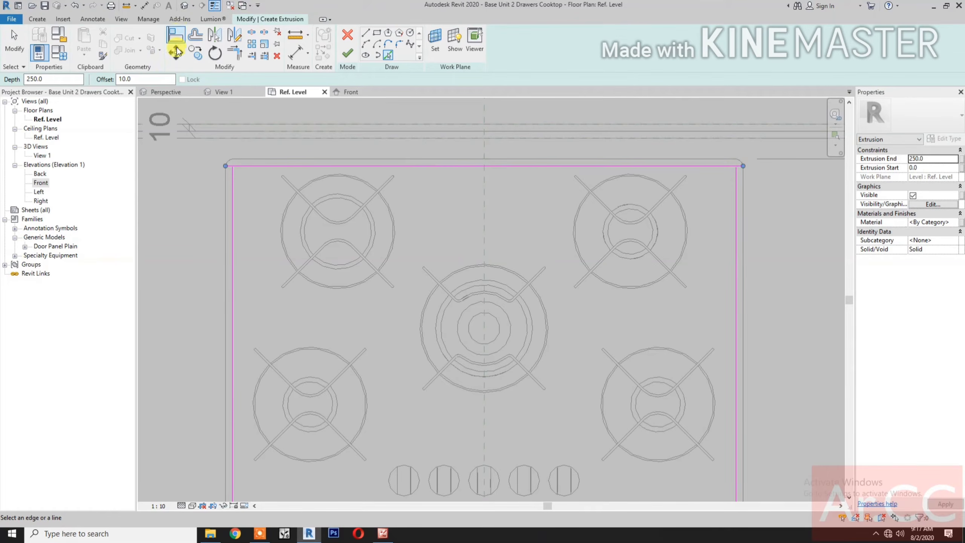
Trim the two rear corners of the boundary into a closed rectangle and finish the extrusion
left_click(235, 184)
left_click(249, 169)
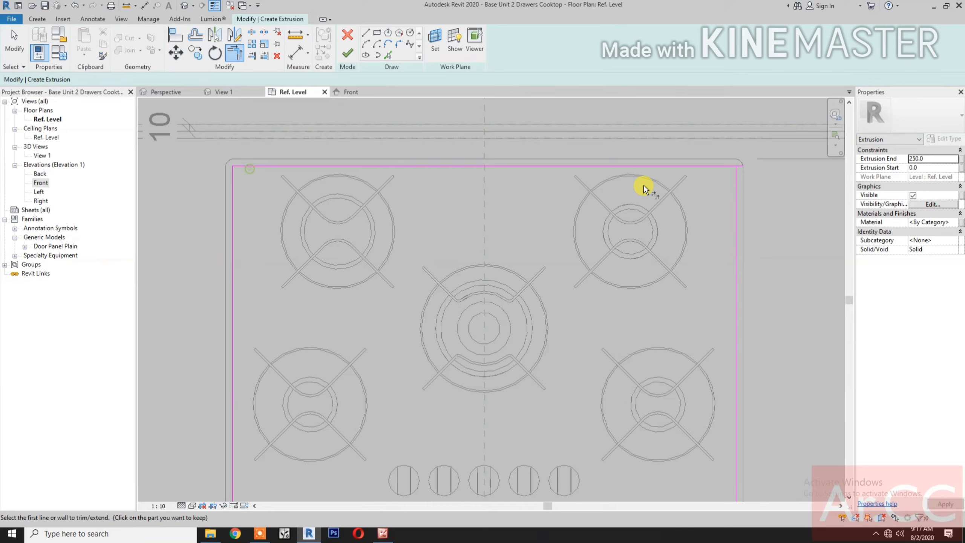
left_click(711, 167)
left_click(736, 192)
scroll(646, 304, "down", 2)
scroll(591, 348, "down", 1)
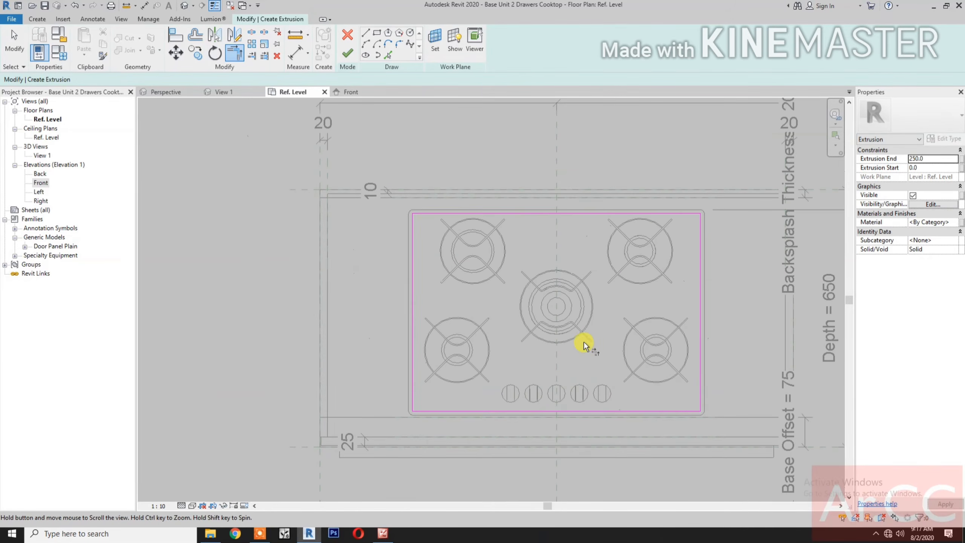
left_click(347, 53)
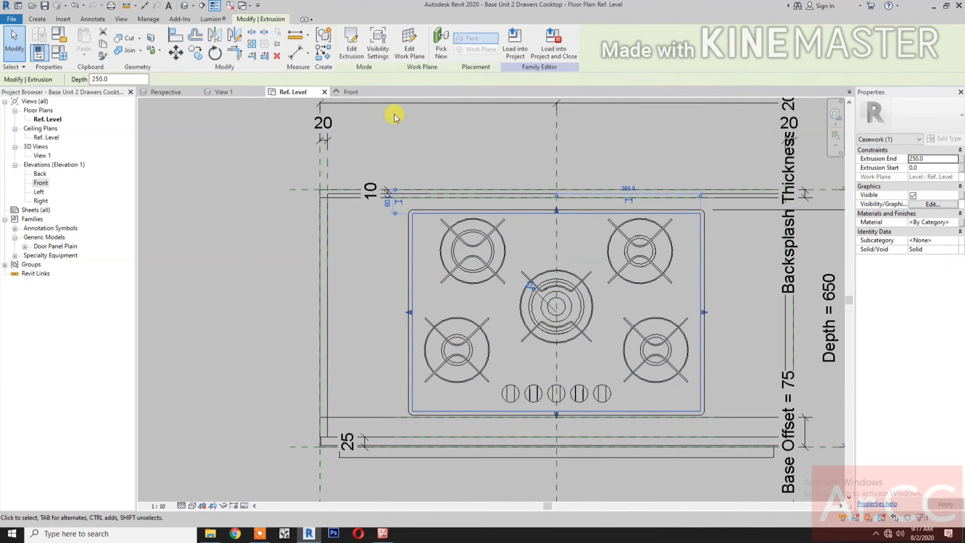
In the Front elevation, stretch the extrusion's top up to about 560 mm and its bottom up to about 237 mm
left_click(351, 92)
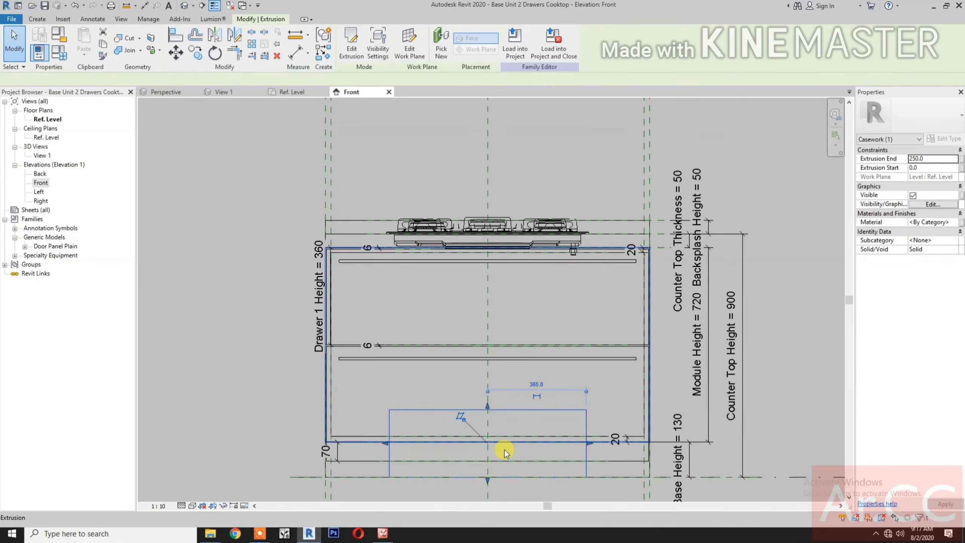
scroll(493, 436, "up", 1)
left_click_drag(479, 371, 482, 276)
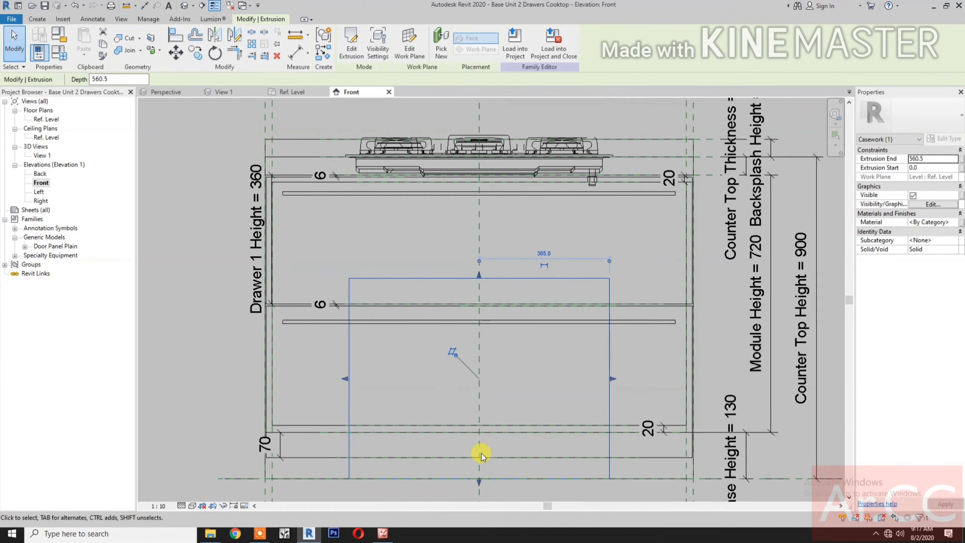
left_click_drag(479, 483, 488, 395)
scroll(506, 302, "down", 1)
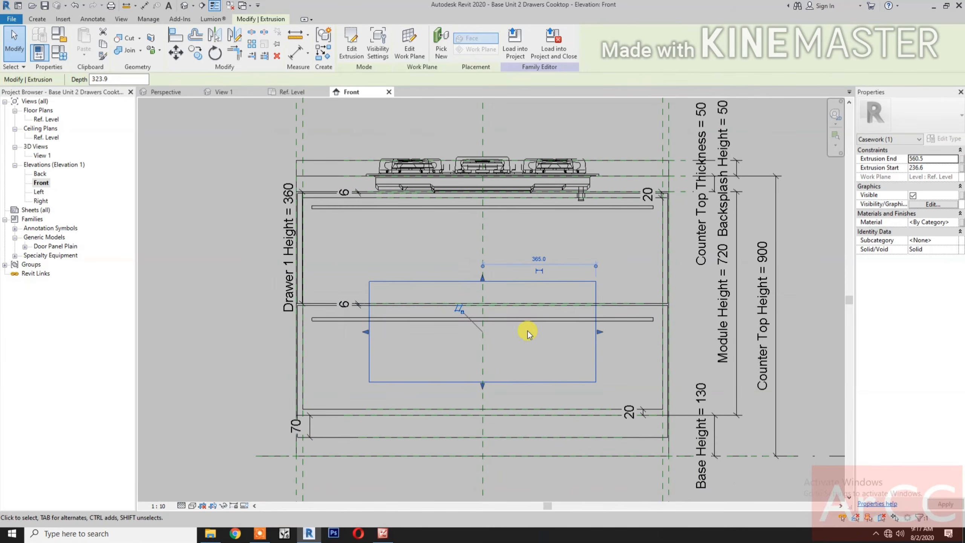
Align and lock the extrusion's top edge to the reference plane at the top of the backsplash
left_click(176, 35)
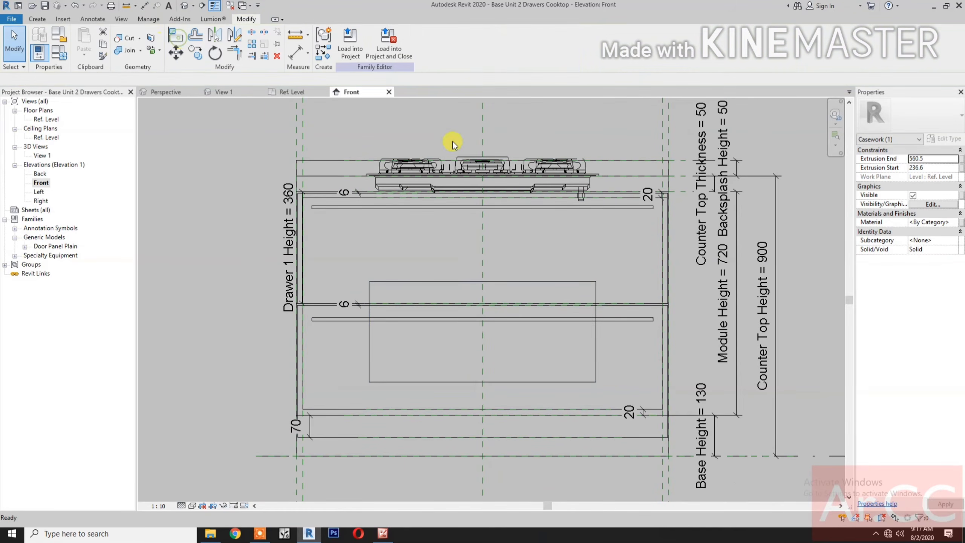
left_click(682, 165)
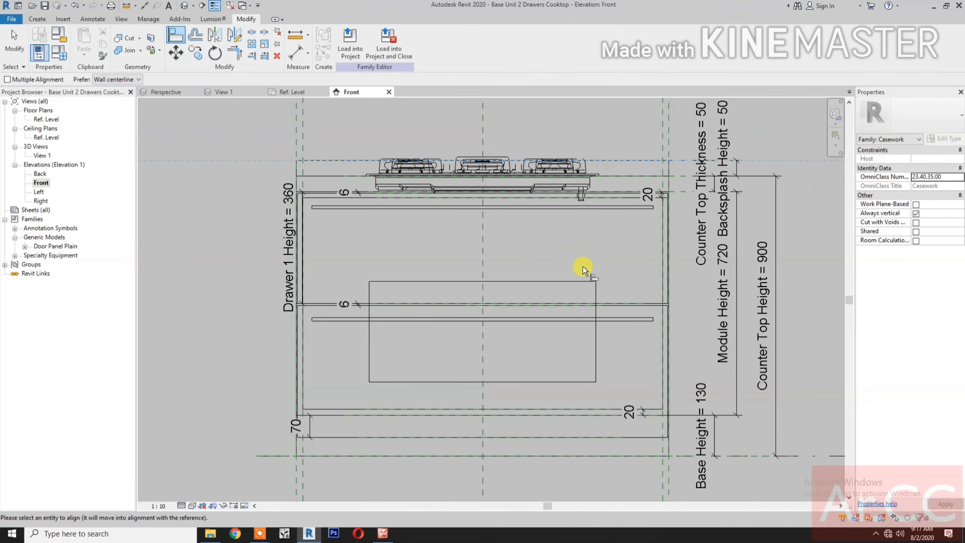
left_click(555, 281)
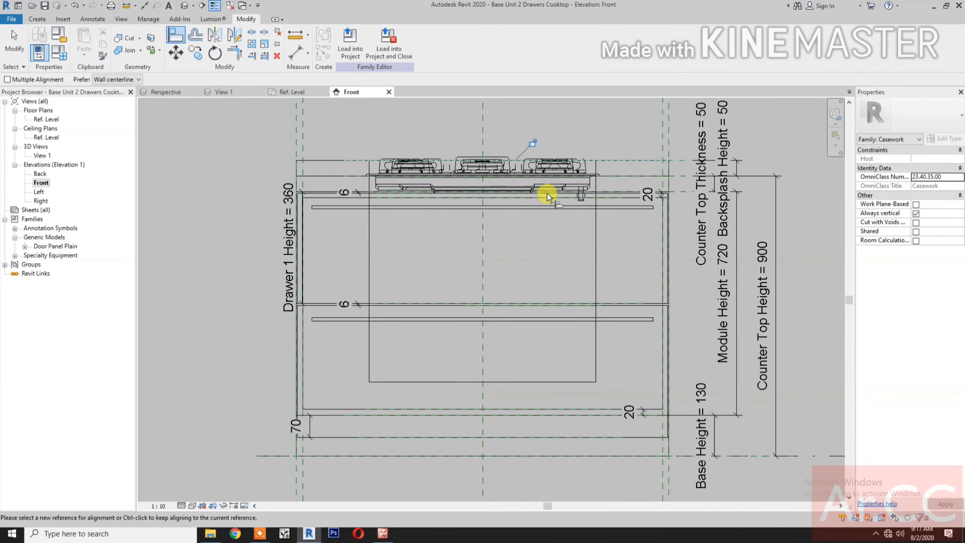
left_click(532, 143)
Draw a horizontal reference plane across the upper drawer, about 270 mm below the counter top plane
left_click(33, 19)
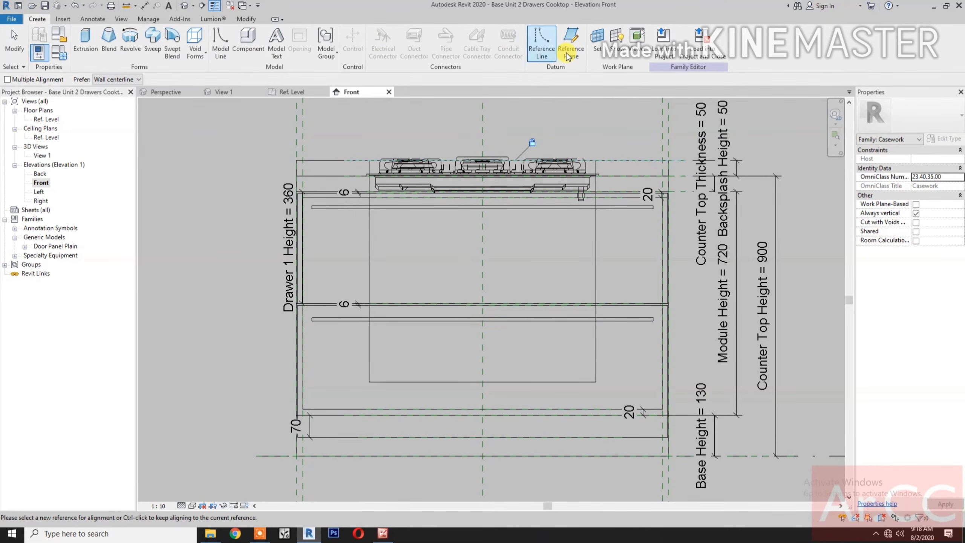
left_click(570, 41)
left_click(296, 260)
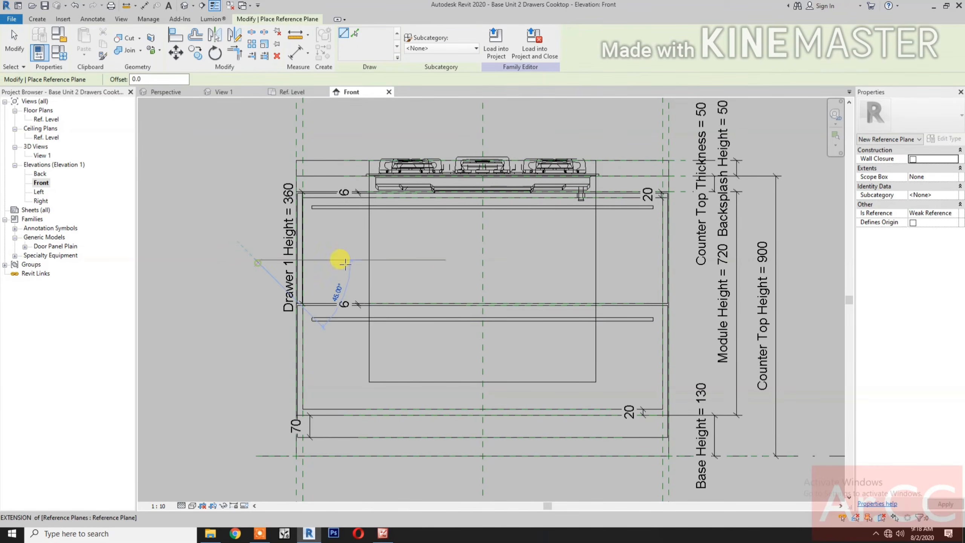
left_click(683, 260)
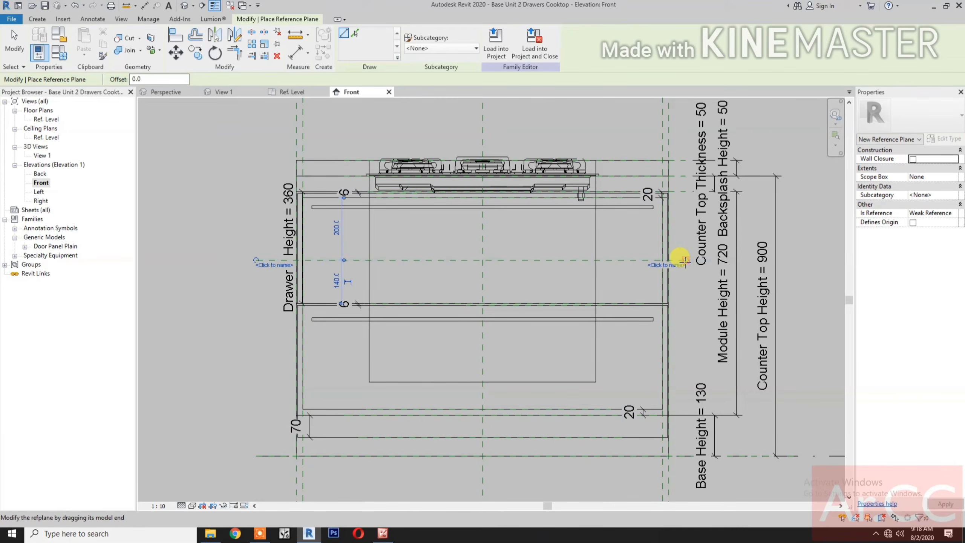
Dimension the distance from the counter top height plane to the new reference plane, placing the dimension outside the cabinet
key("d")
key("i")
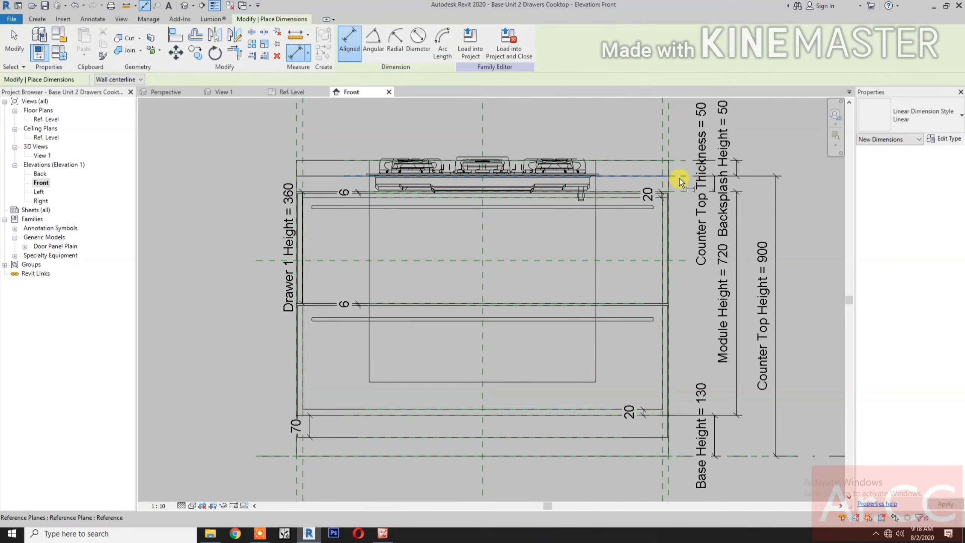
left_click(679, 178)
left_click(637, 257)
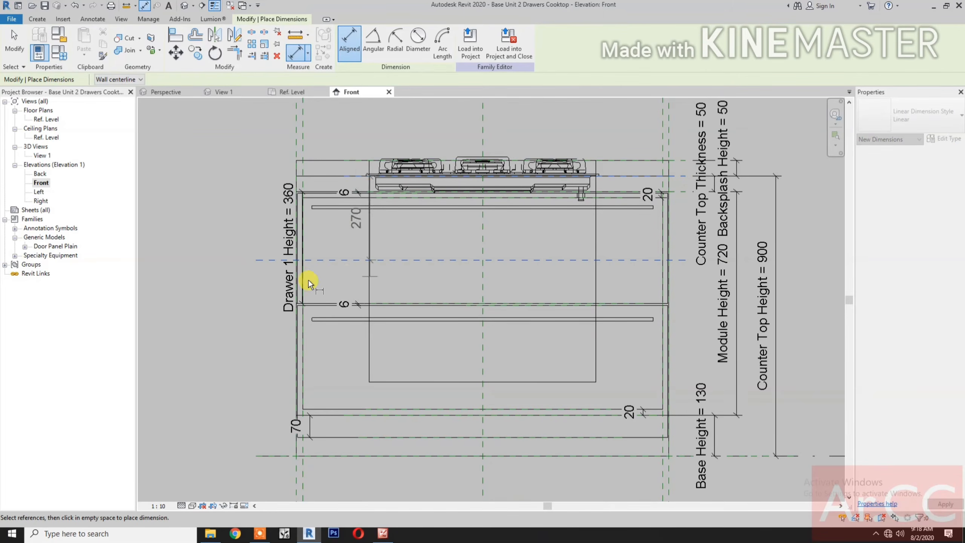
left_click(238, 277)
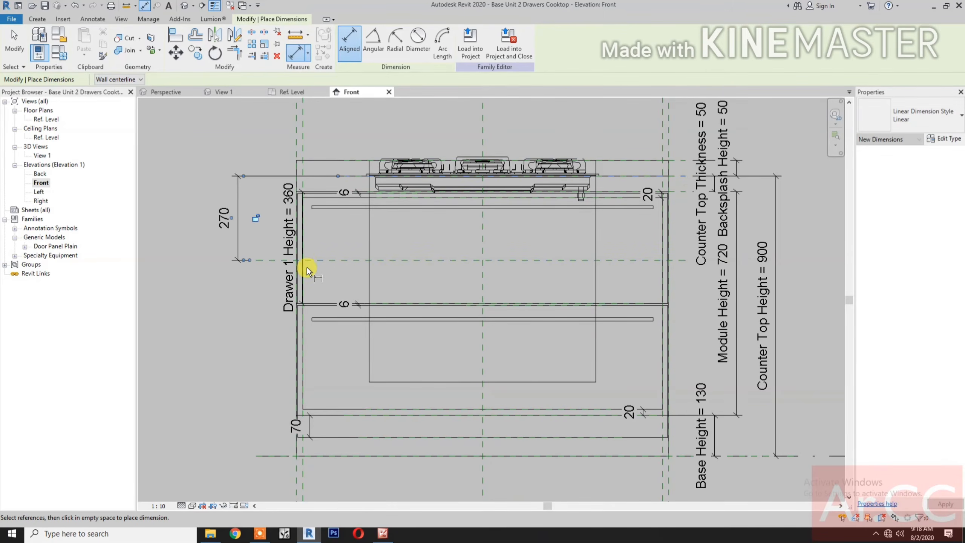
key("Escape")
Set the new reference plane's distance below the counter top plane to 200 mm and lock that dimension
left_click(328, 260)
left_click(224, 217)
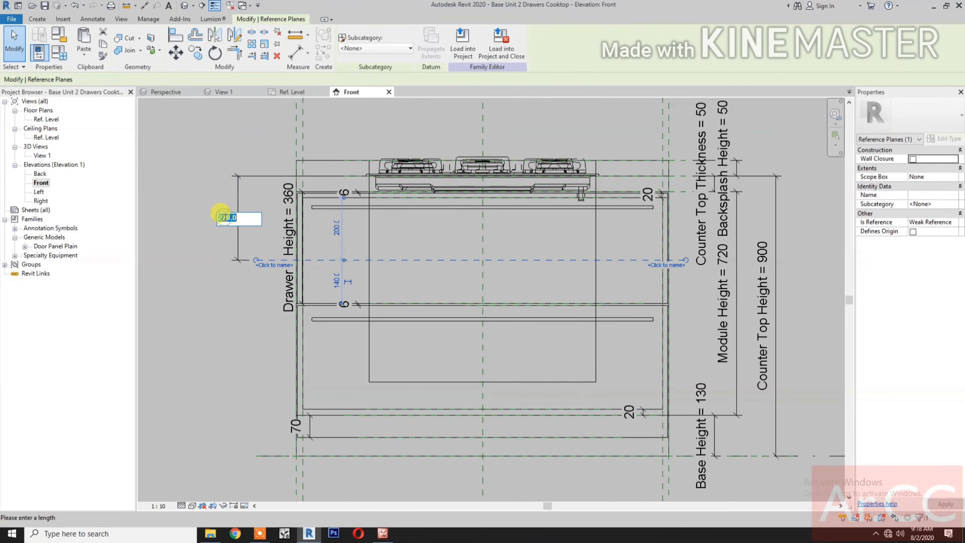
type("200")
key("Return")
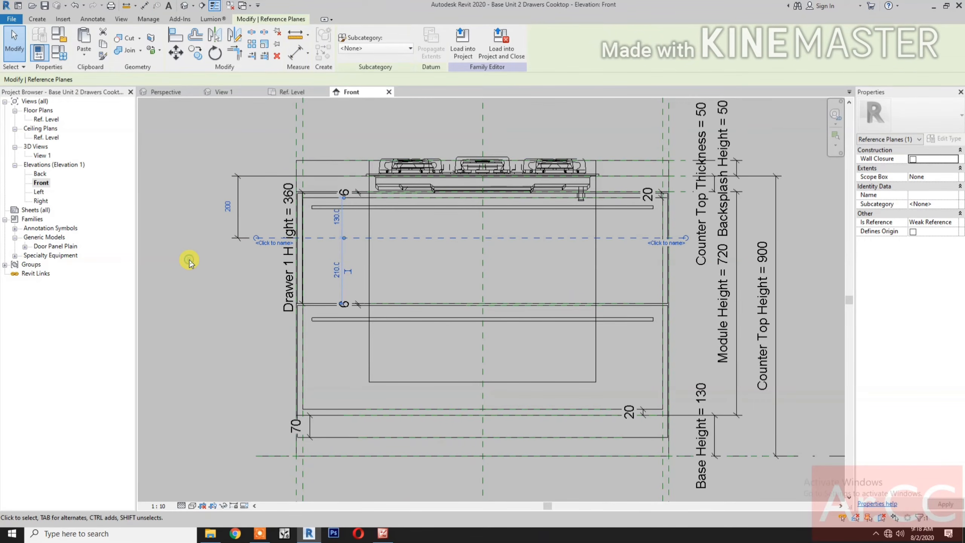
left_click(228, 236)
left_click(230, 235)
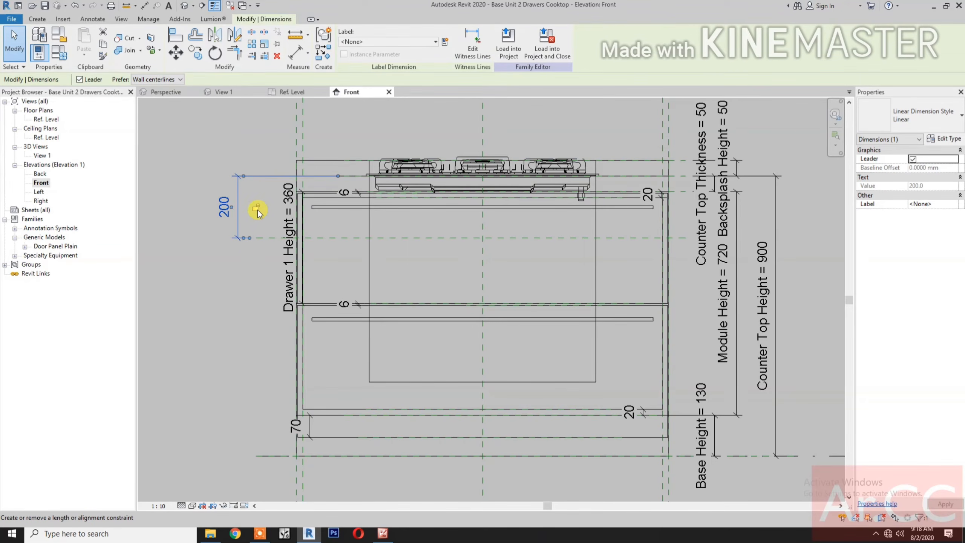
Align the extrusion's bottom edge to the reference plane 200 mm below the counter top
left_click(176, 36)
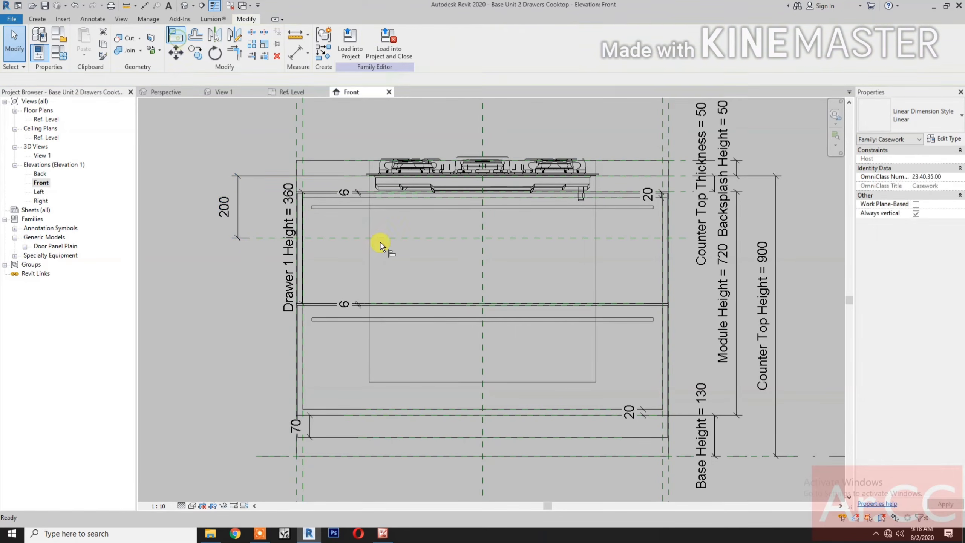
left_click(405, 237)
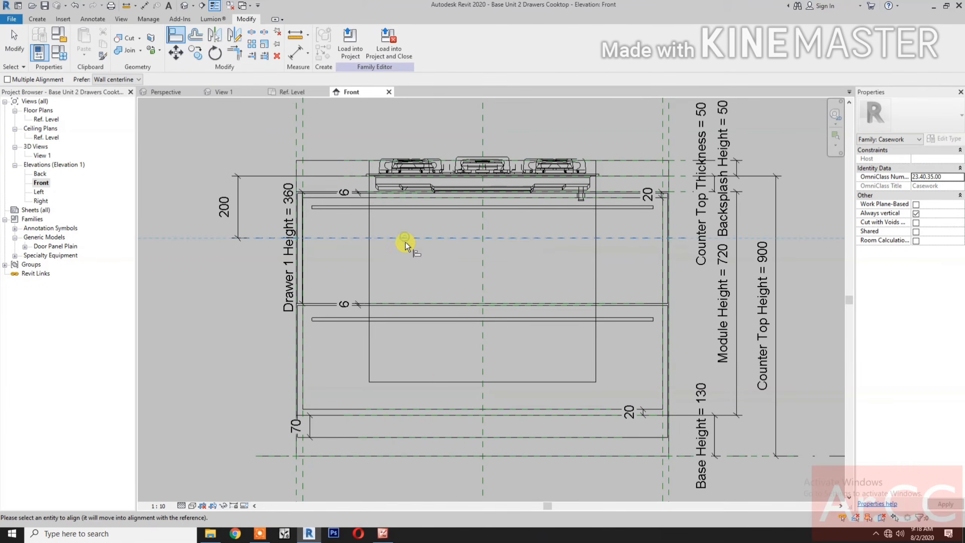
left_click(431, 382)
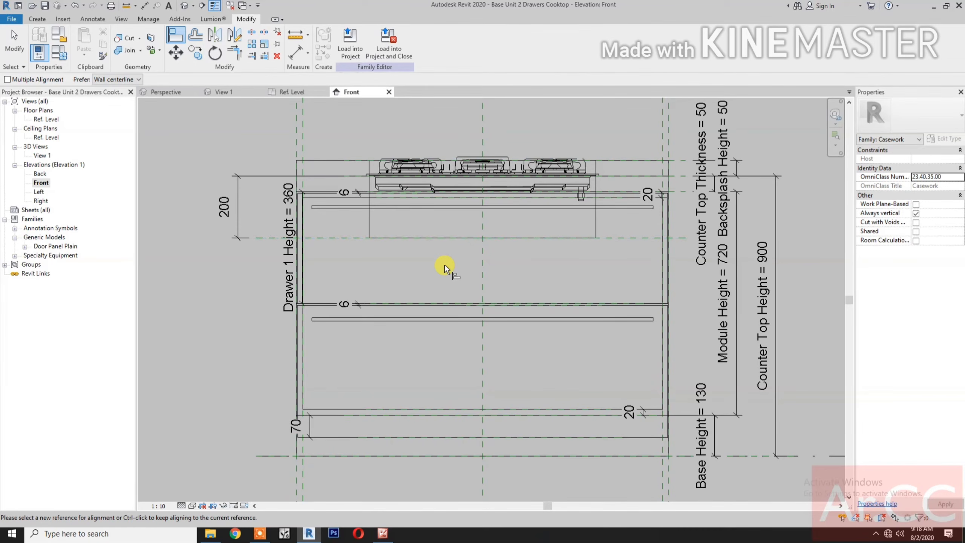
Open 3D View 1 and change the Solid/Void property of the extrusion over the cooktop to Void
left_click(230, 92)
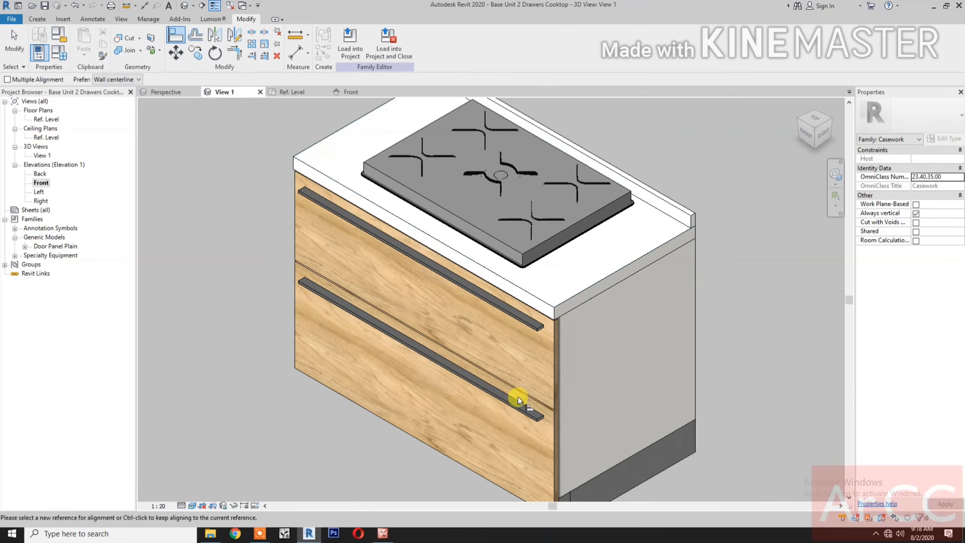
key("Escape")
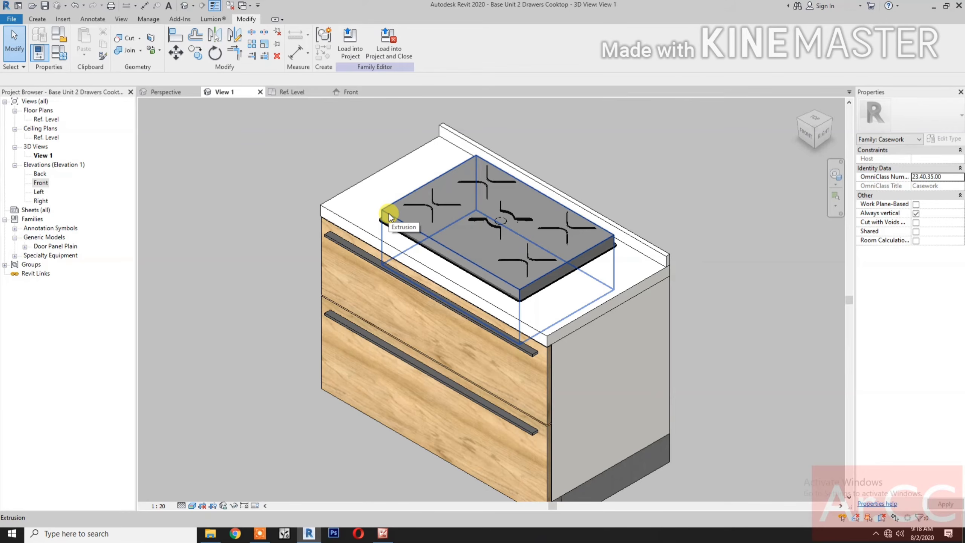
left_click(389, 216)
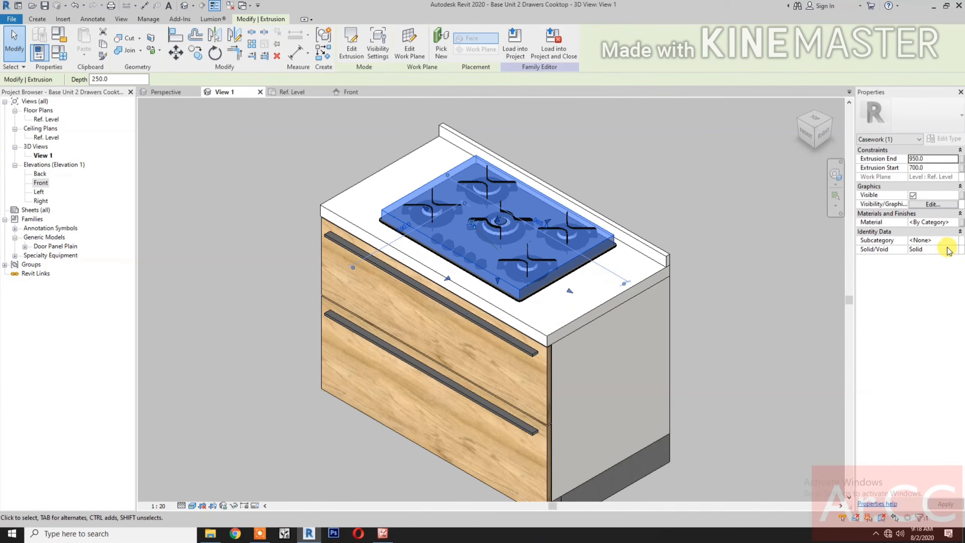
left_click(954, 250)
left_click(923, 268)
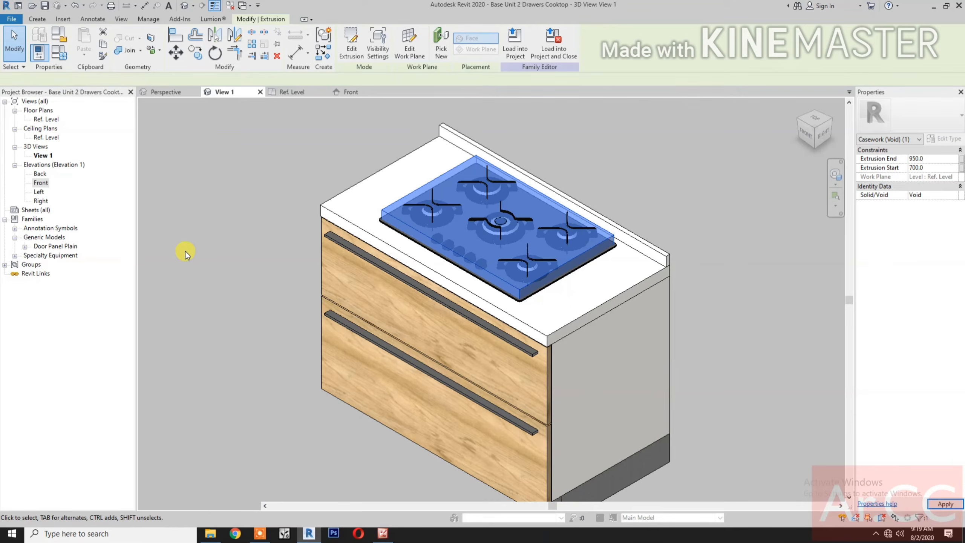
Cut the counter top with the void extrusion around the cooktop, using Cut Geometry
left_click(306, 232)
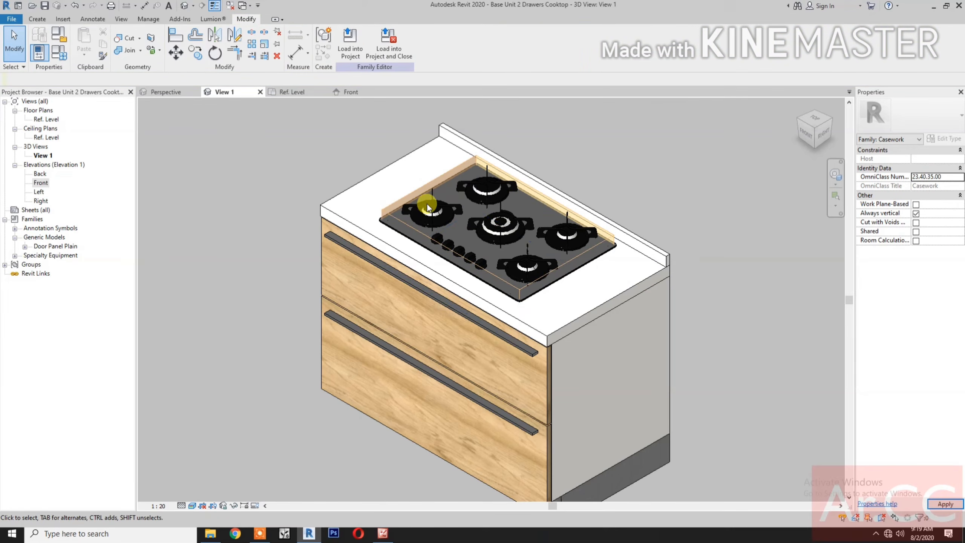
left_click(128, 38)
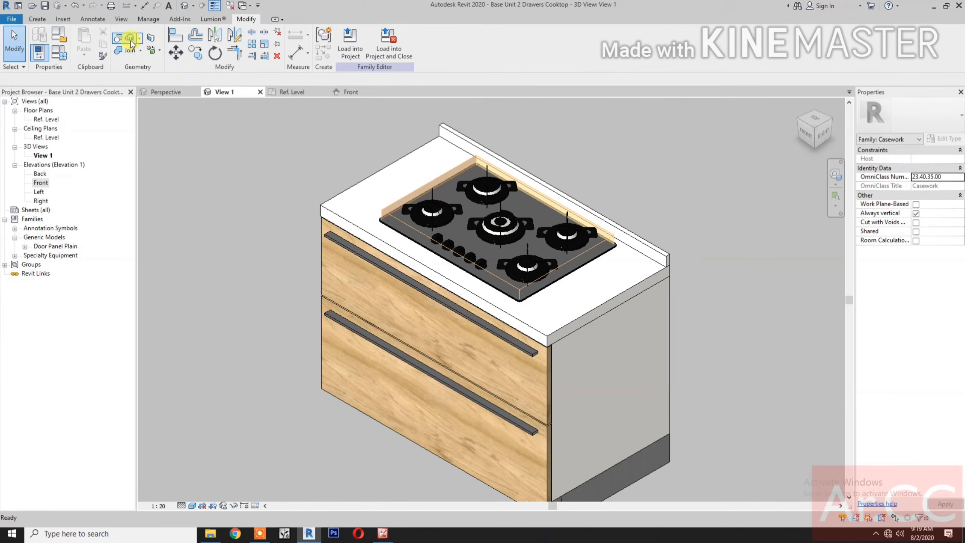
left_click(328, 196)
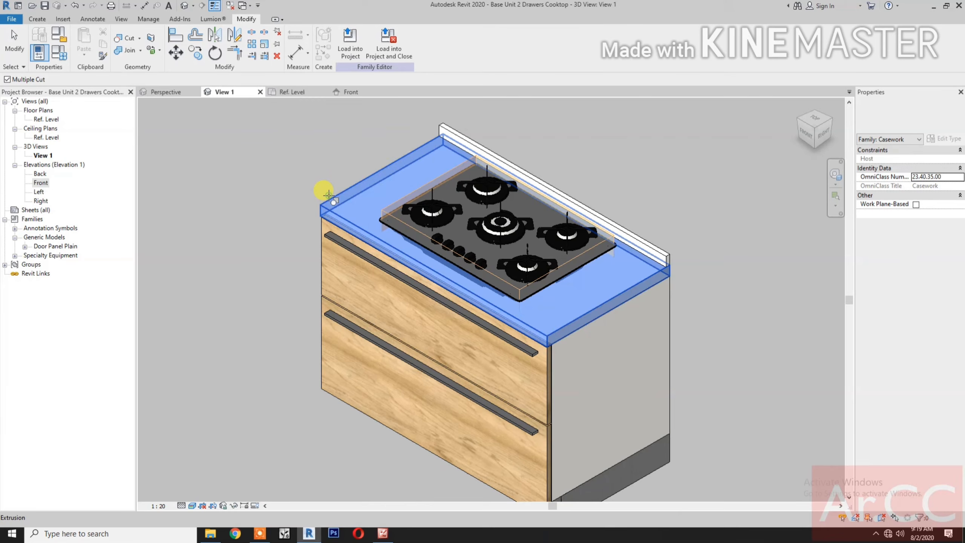
left_click(388, 207)
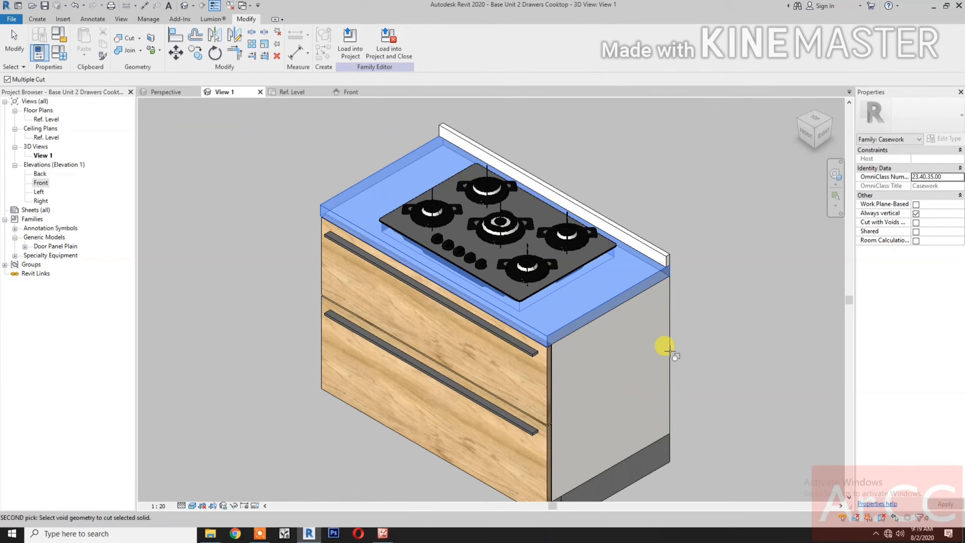
key("Escape")
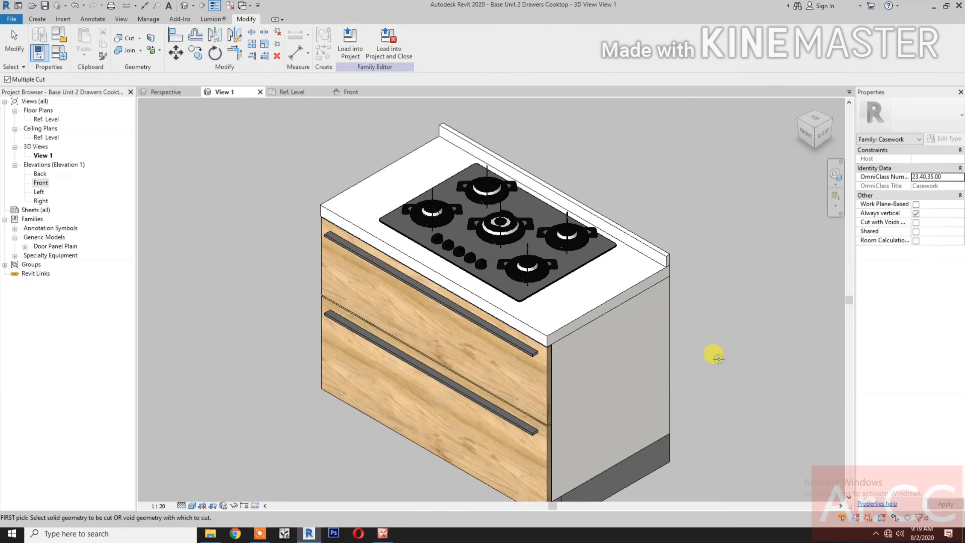
Cut the cabinet module below the counter top with the same cooktop void and finish cutting
left_click(671, 348)
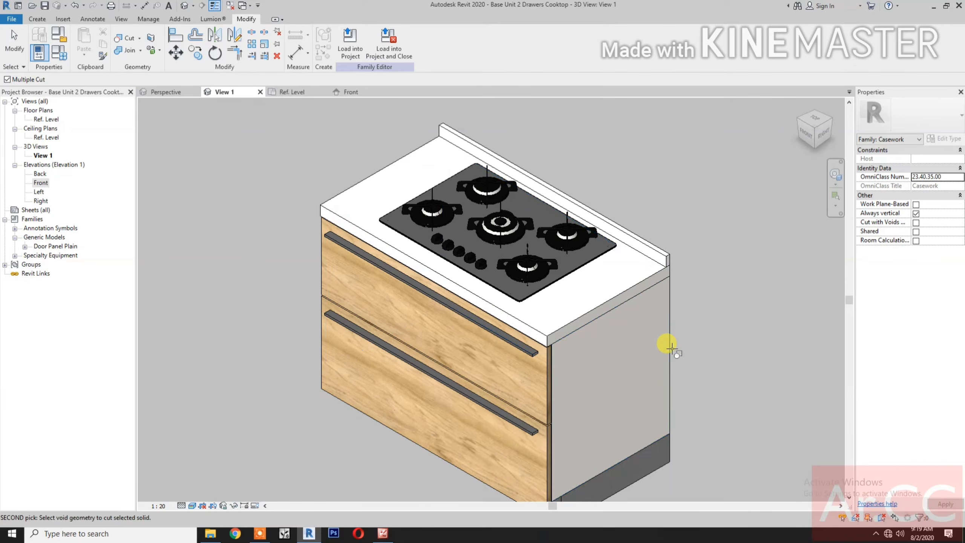
left_click(614, 243)
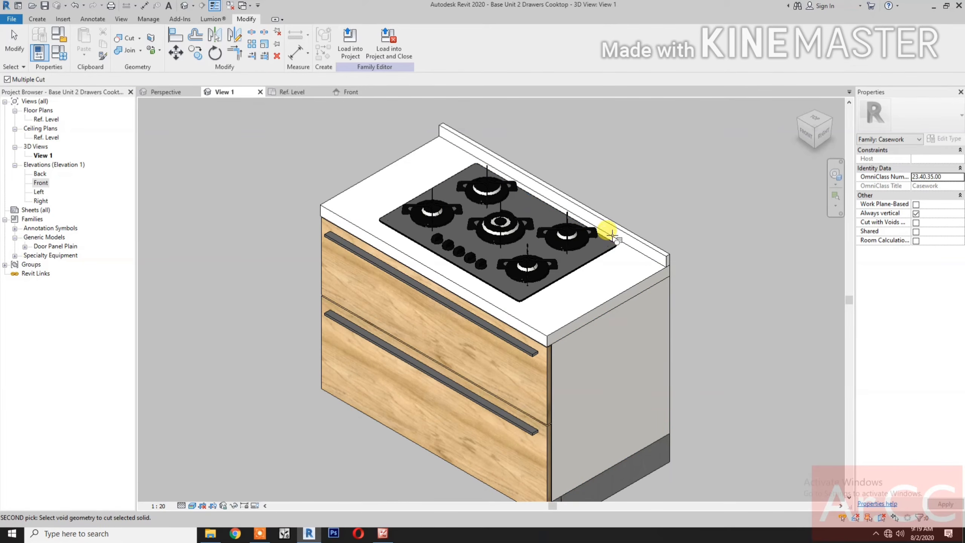
left_click(611, 242)
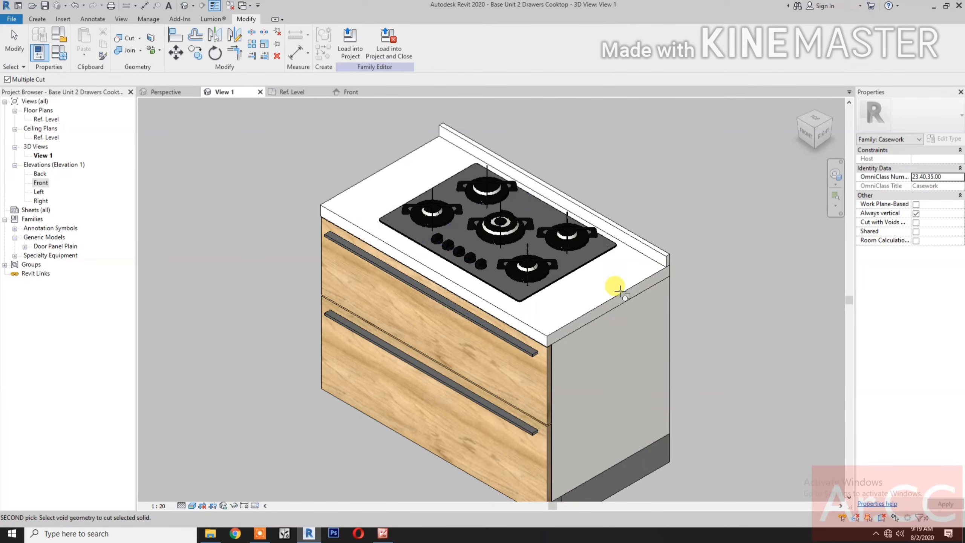
key("Escape")
key("Escape")
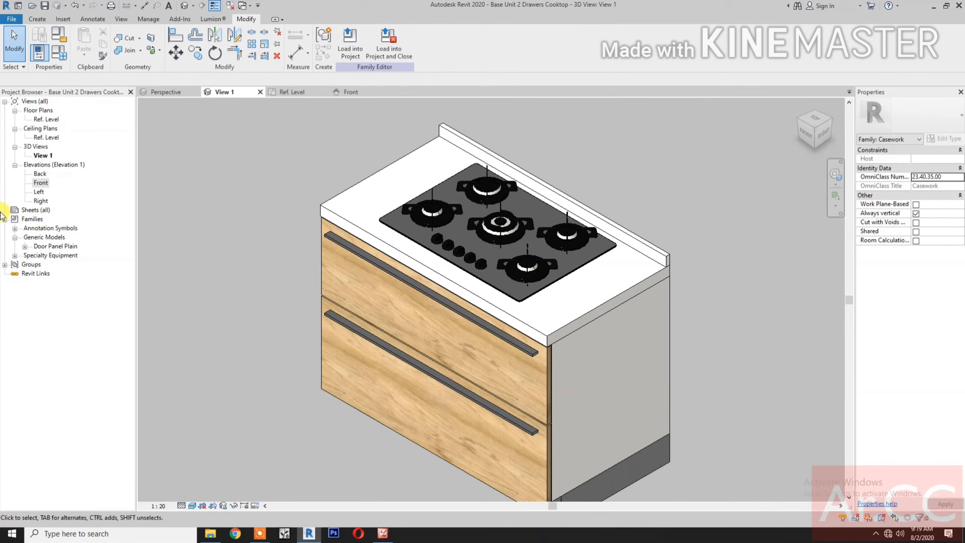
Reorder the family's dimension parameters so that Cooktop Offset sits directly below Counter Top Thickness
left_click(59, 55)
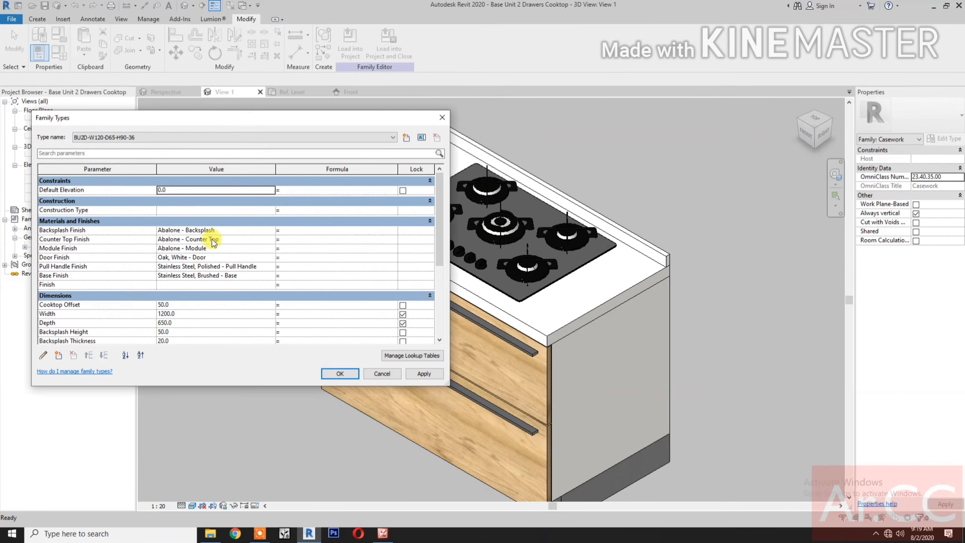
scroll(198, 276, "down", 3)
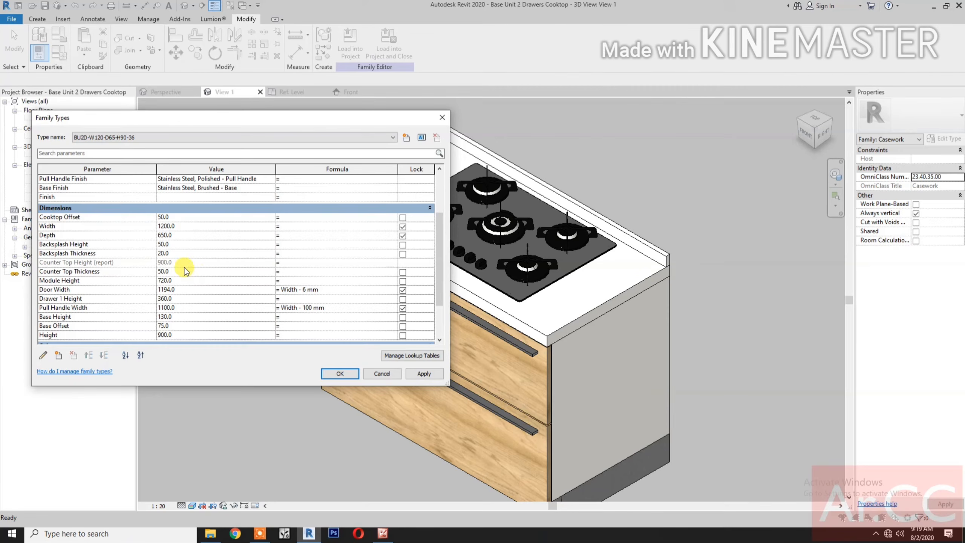
scroll(183, 267, "down", 1)
left_click(95, 191)
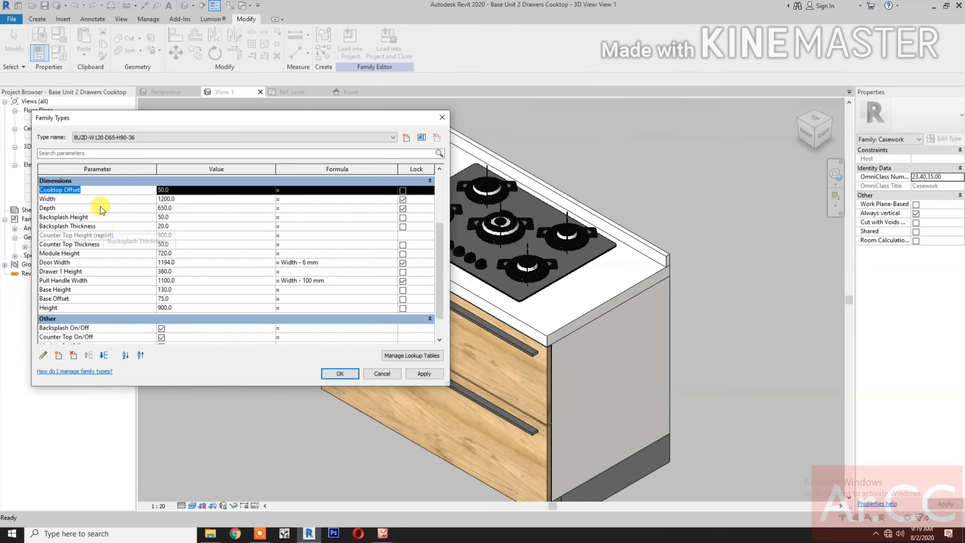
left_click(106, 357)
left_click(105, 357)
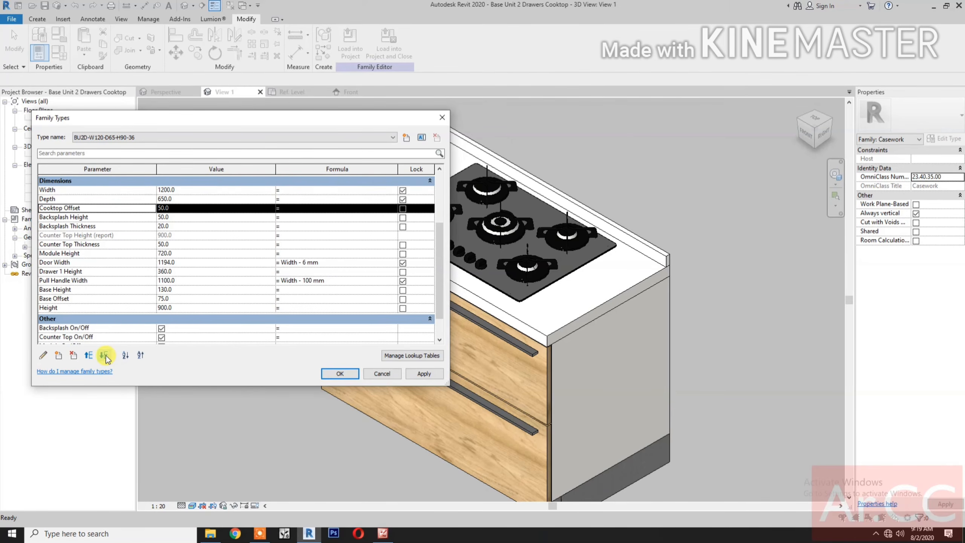
left_click(106, 357)
left_click(106, 357)
left_click(105, 356)
left_click(104, 356)
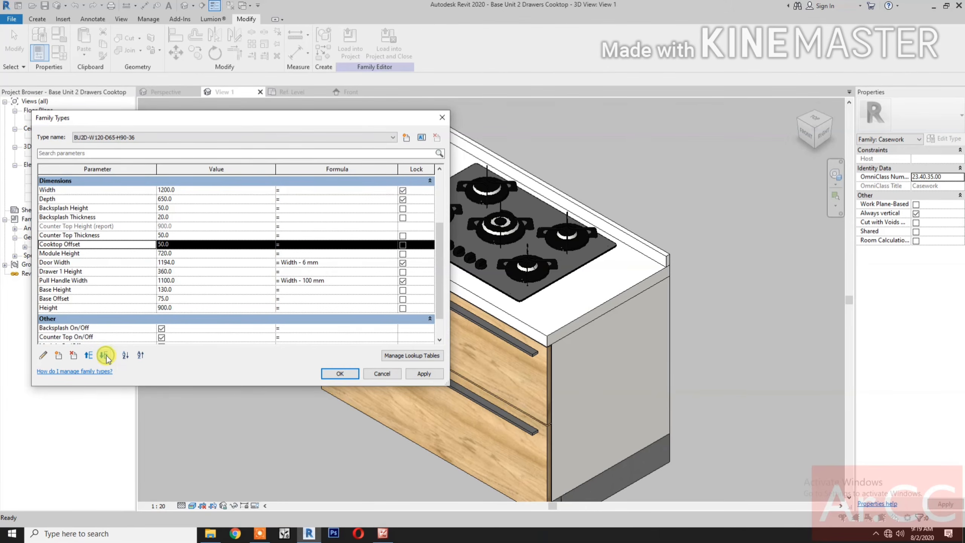
scroll(213, 321, "down", 1)
scroll(214, 321, "up", 2)
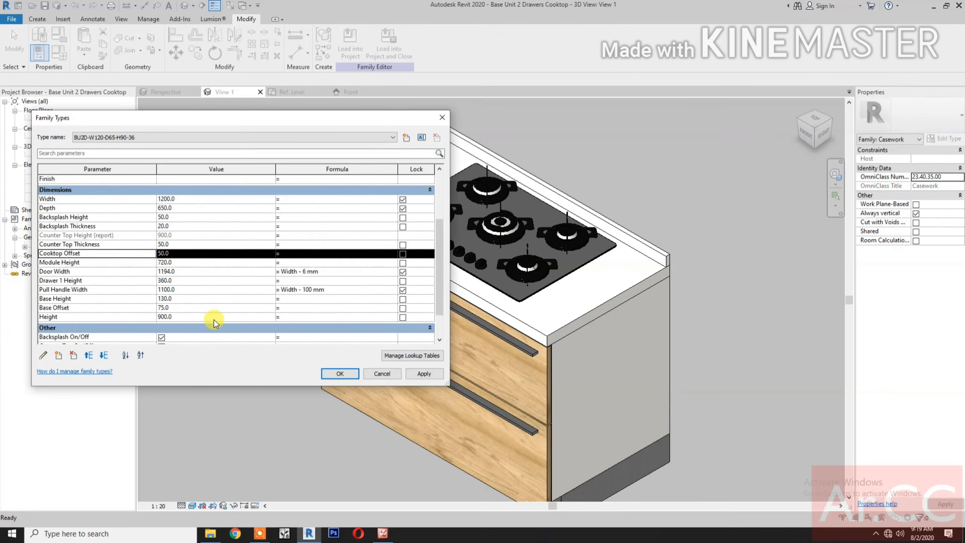
left_click(323, 378)
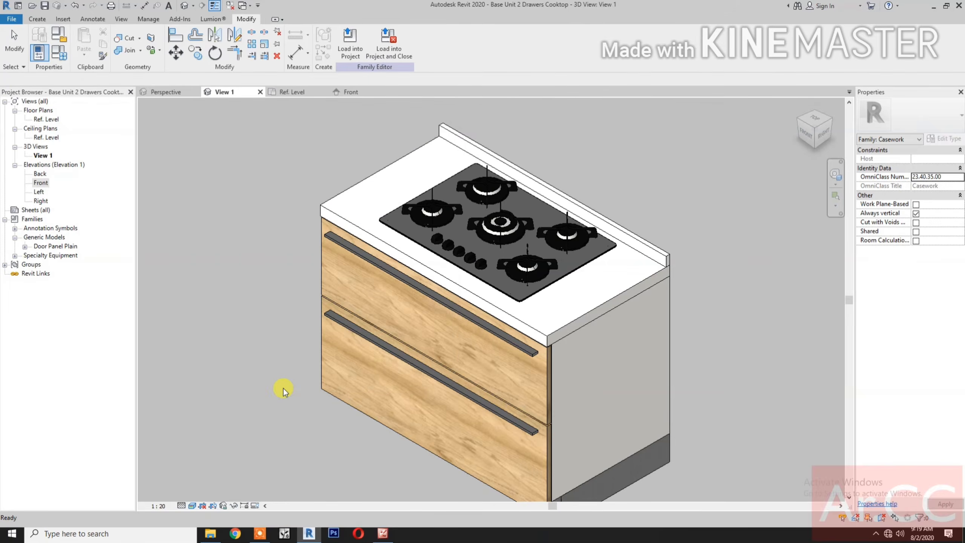
Fit the model in the 3D view, save the family, and load it into the Casework Design project while closing it
right_click(228, 369)
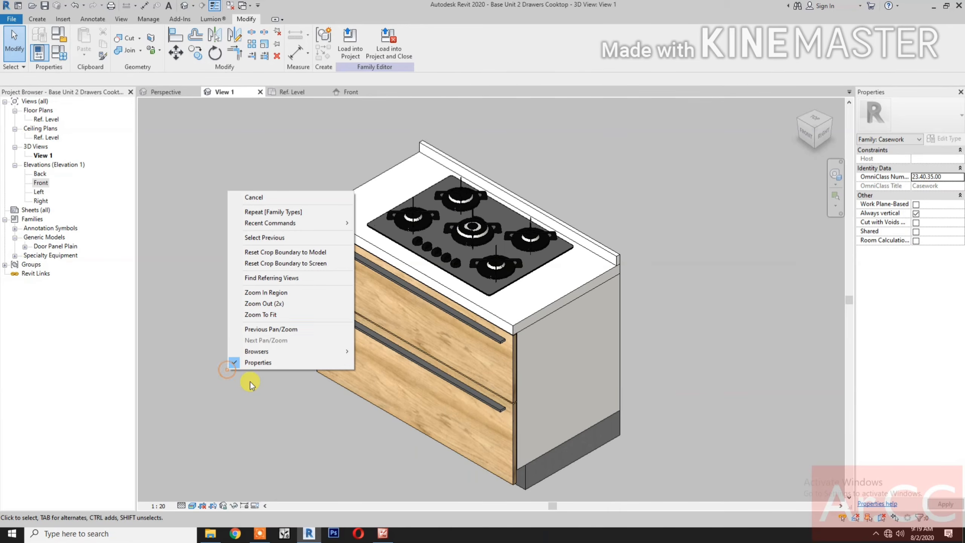
left_click(251, 314)
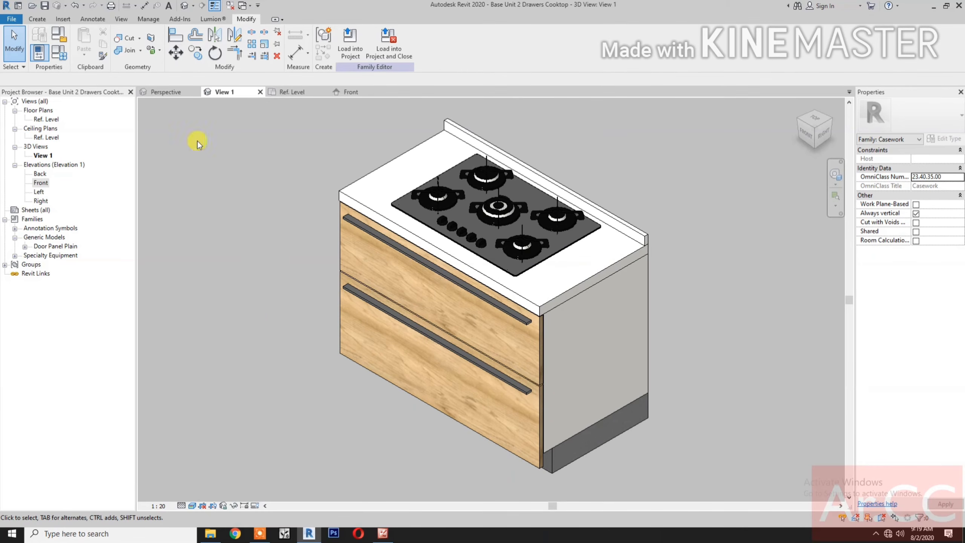
left_click(44, 6)
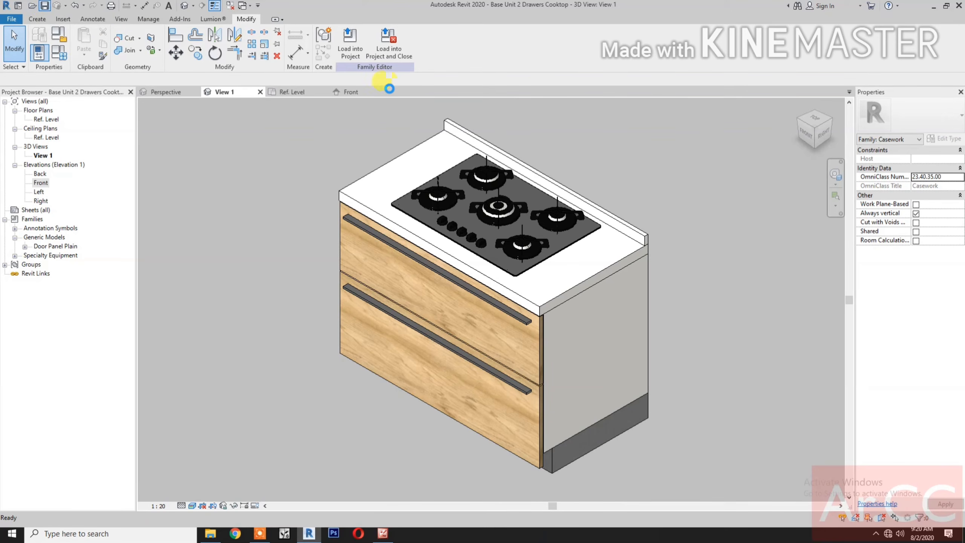
left_click(392, 60)
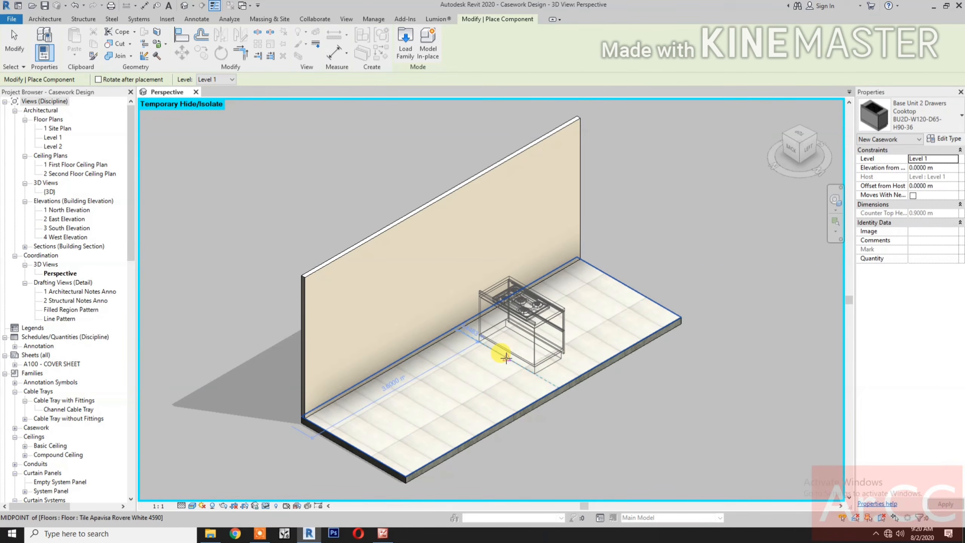
Place the cooktop base unit on the tiled floor, rotated so its back faces the wall
key("space")
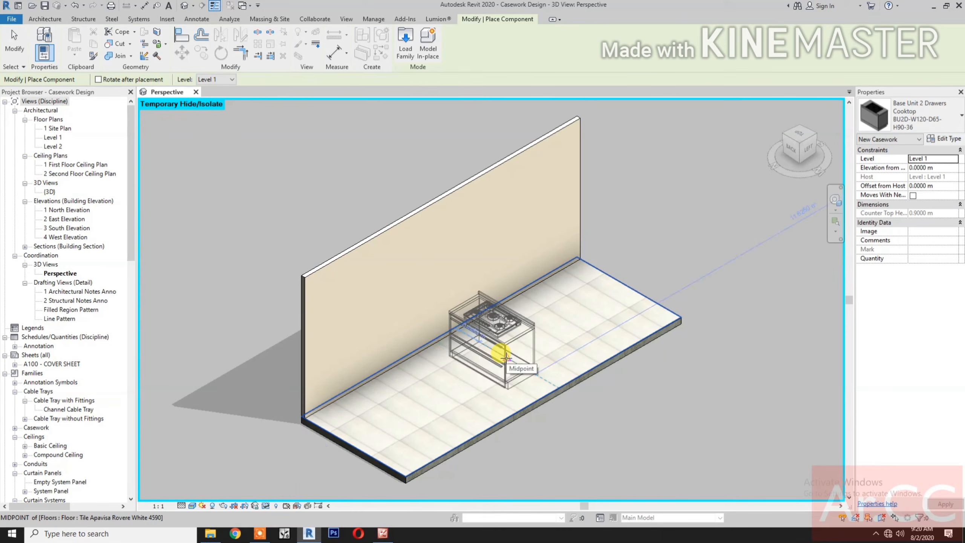
key("space")
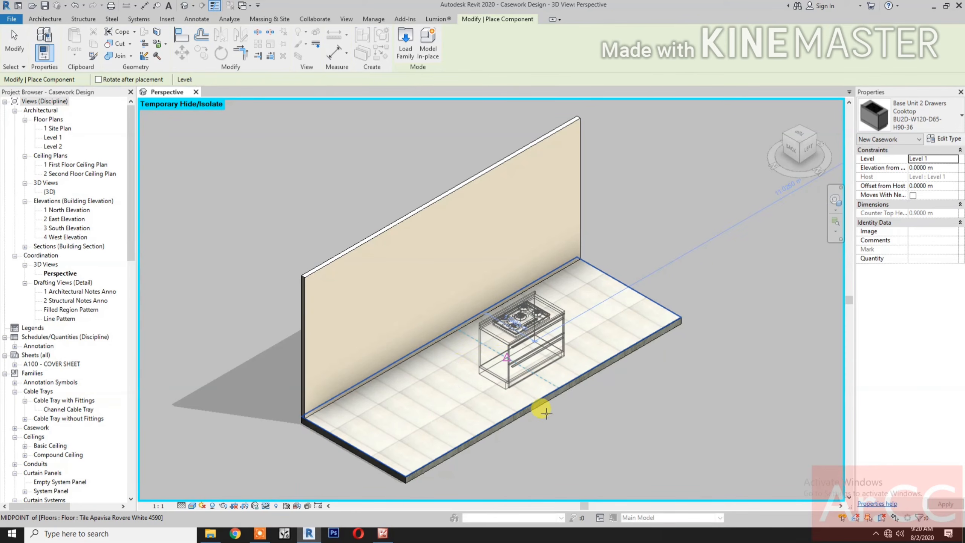
left_click(546, 412)
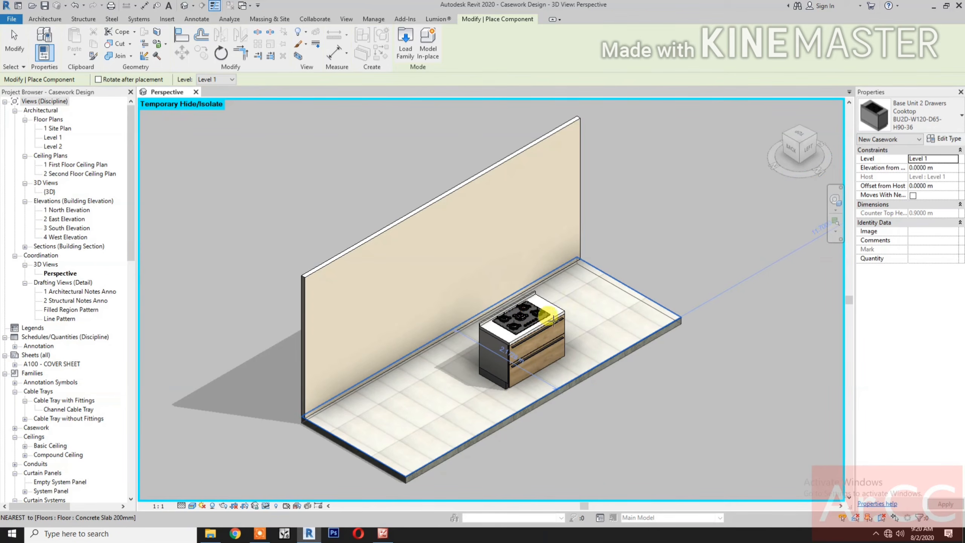
key("Escape")
Copy the placed cooktop base unit along the wall to the free floor beside its cabinet side panel
left_click(561, 321)
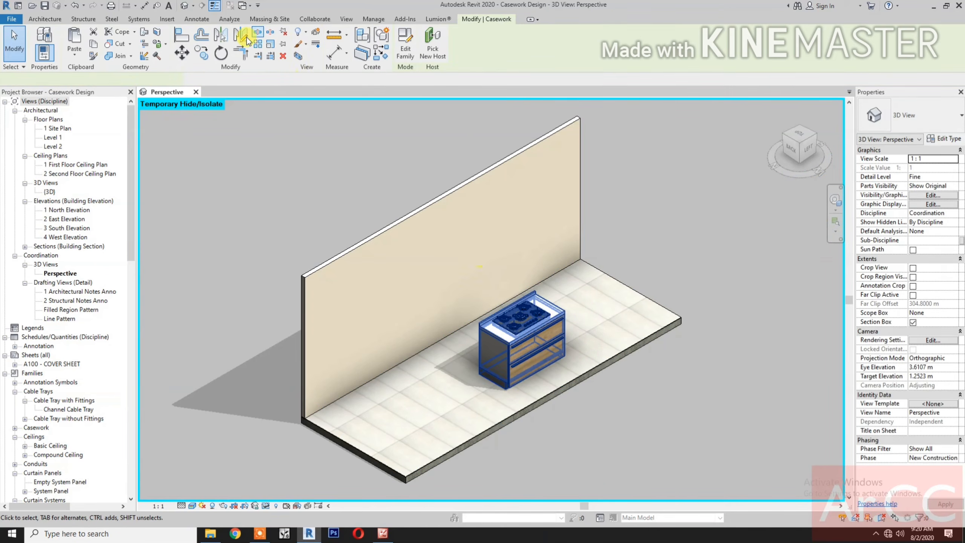
left_click(204, 56)
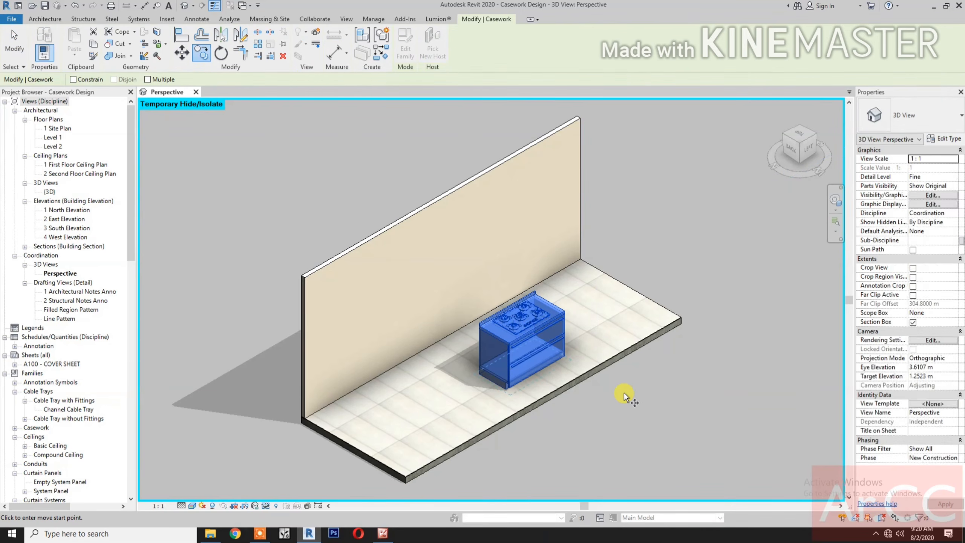
left_click(623, 393)
left_click(554, 428)
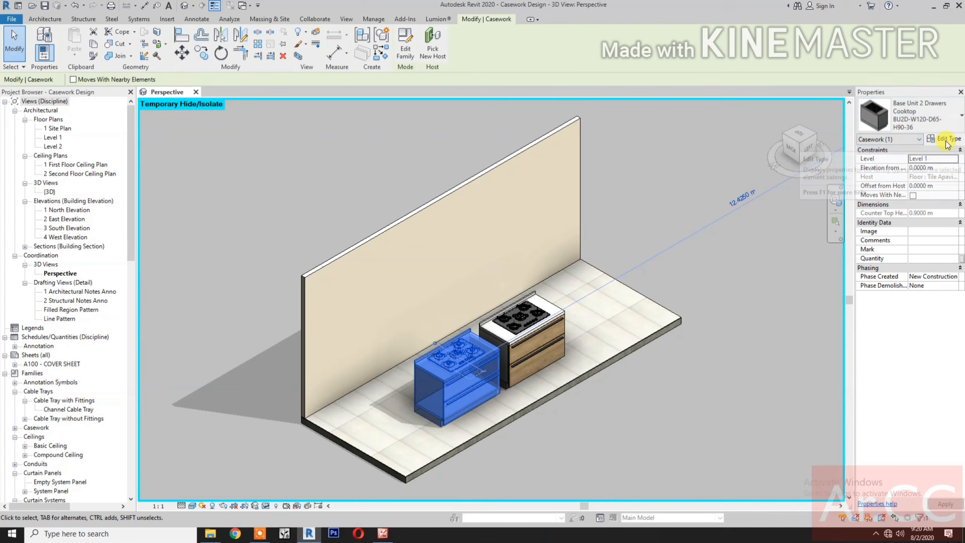
Duplicate the copied unit's type under the name BU2D-W90-D65-H90-36
left_click(946, 138)
left_click(850, 211)
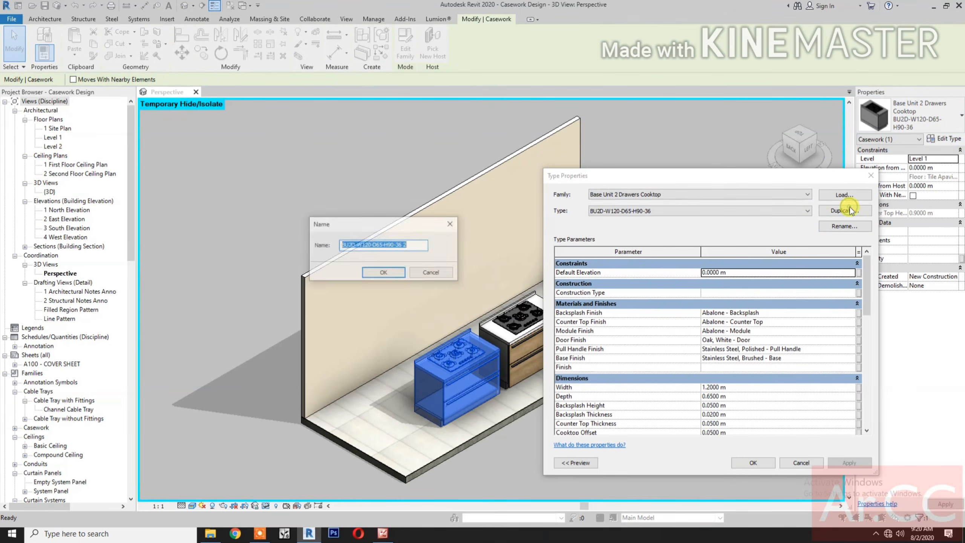
left_click(412, 244)
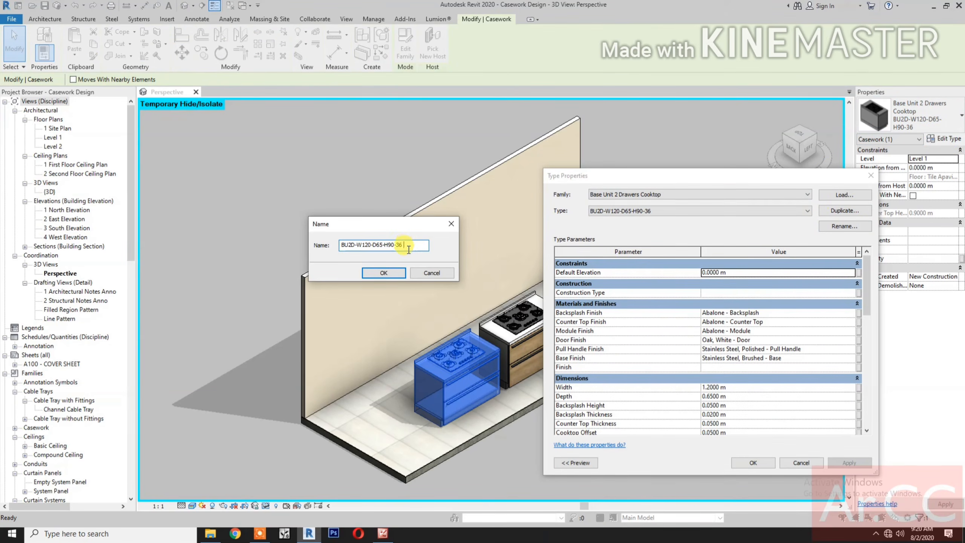
key("BackSpace")
left_click(381, 274)
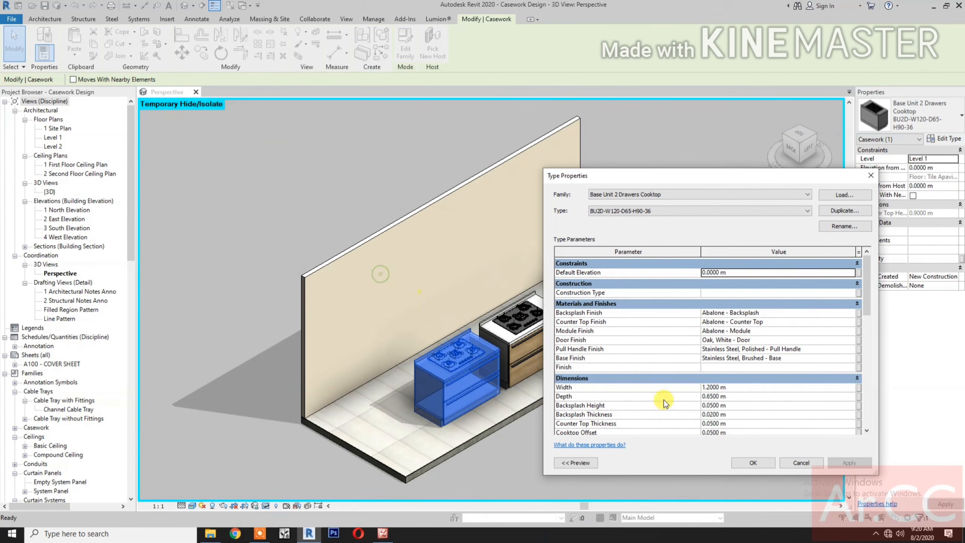
Set the Width of type BU2D-W90-D65-H90-36 to 0.9 m and apply it to the copied unit
left_click(744, 388)
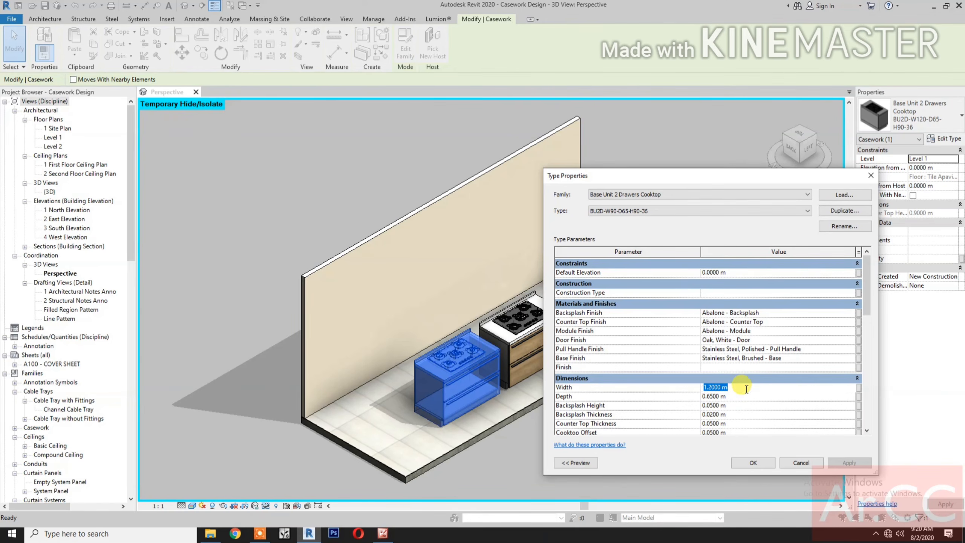
left_click(745, 388)
left_click_drag(745, 388, 706, 394)
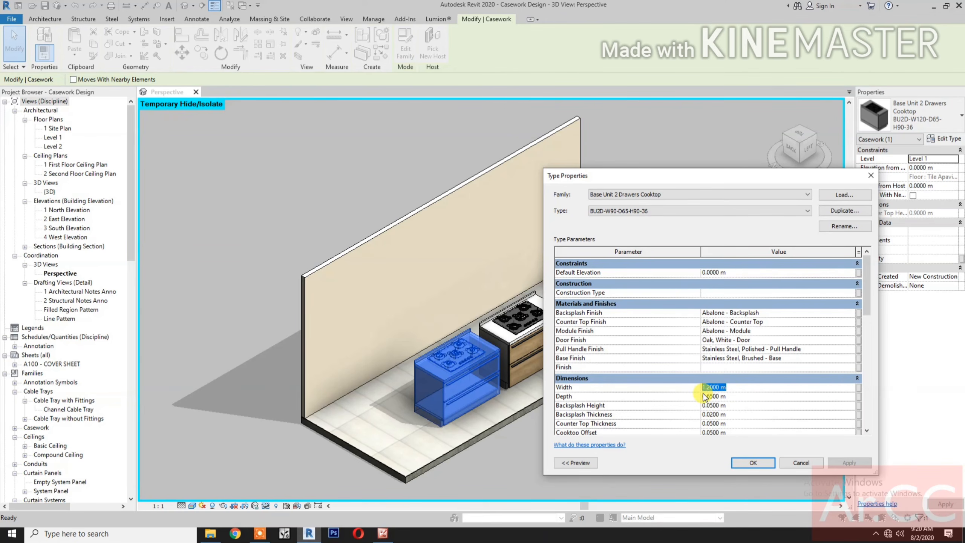
type(".9")
left_click(761, 464)
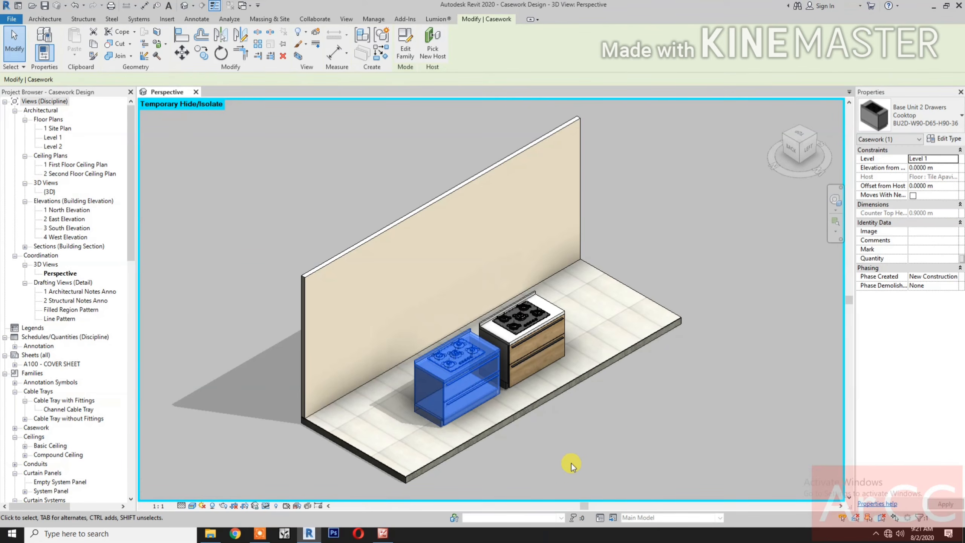
left_click(533, 459)
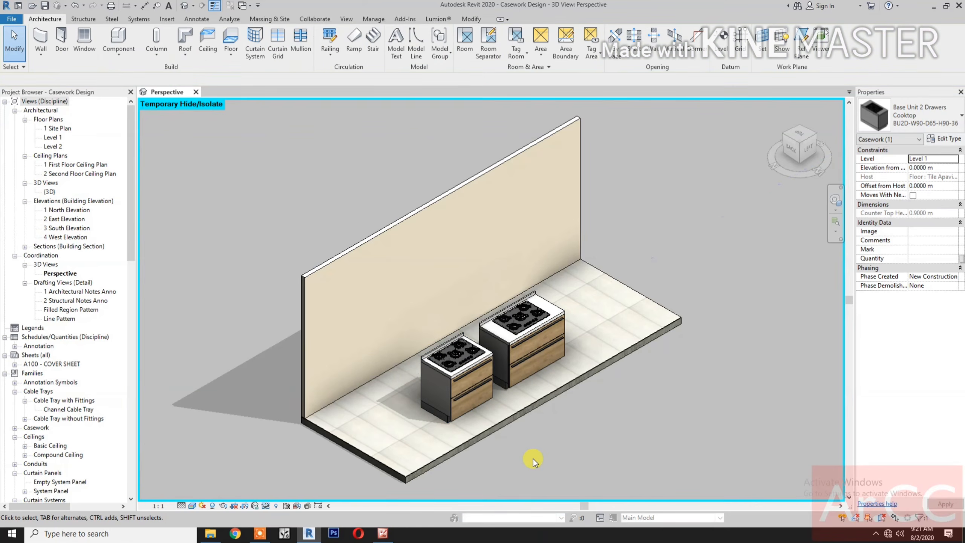
scroll(536, 424, "up", 5)
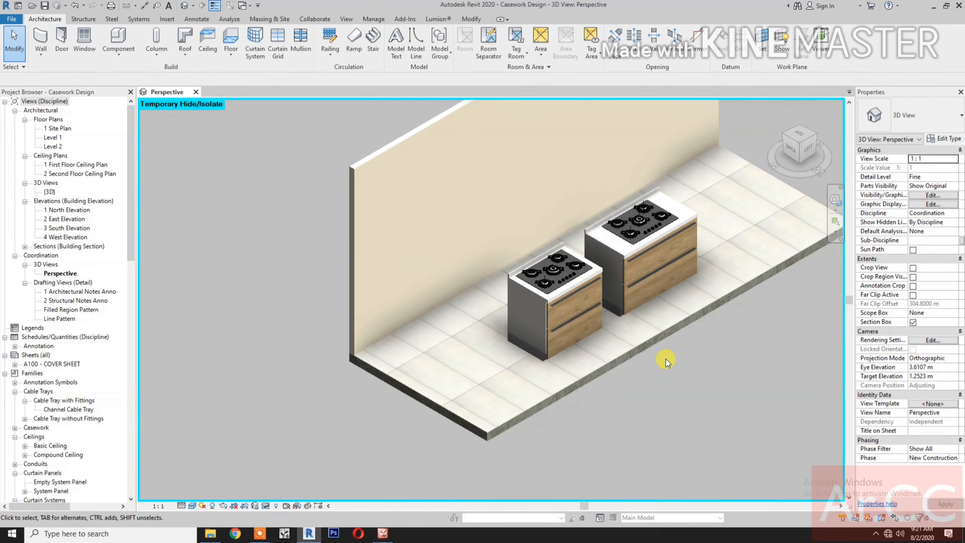
scroll(654, 378, "up", 3)
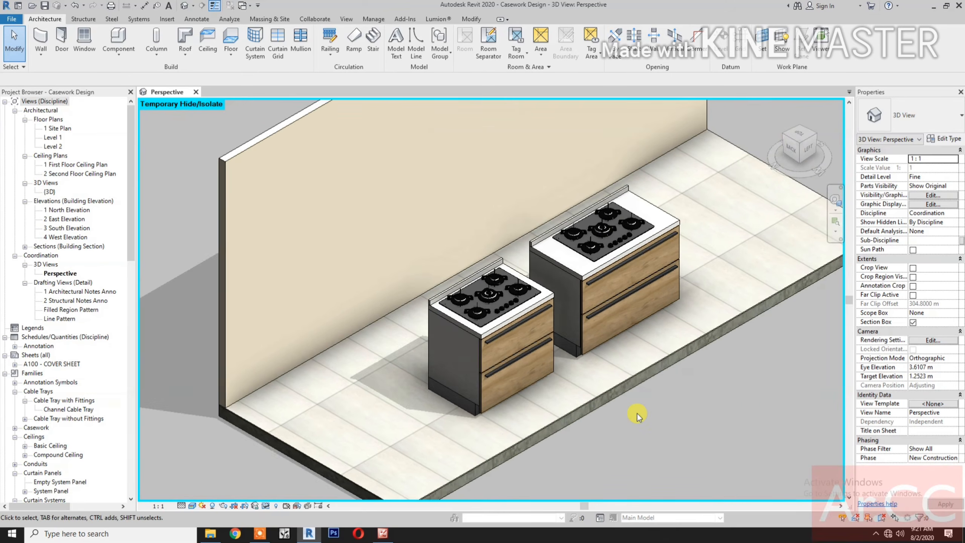